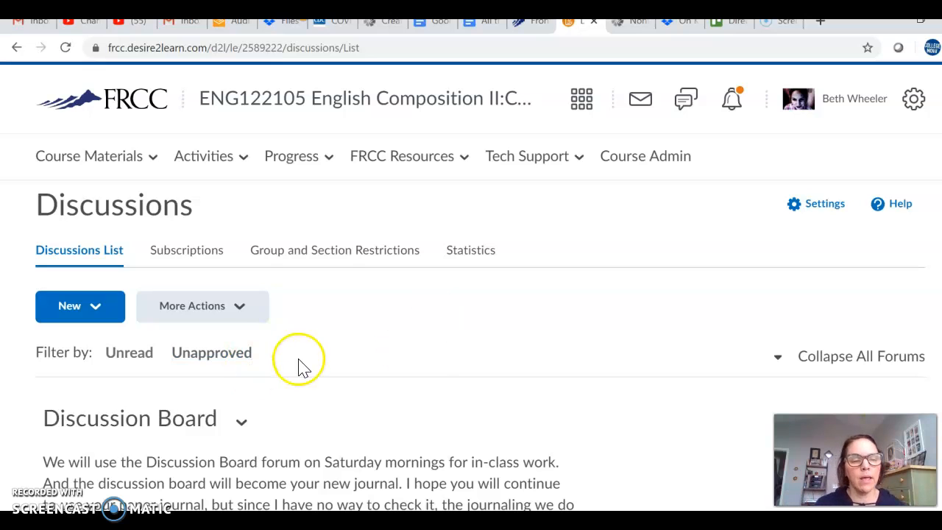
Open the Discussion Board forum for editing from the discussions list.
scroll(341, 361, down, 1)
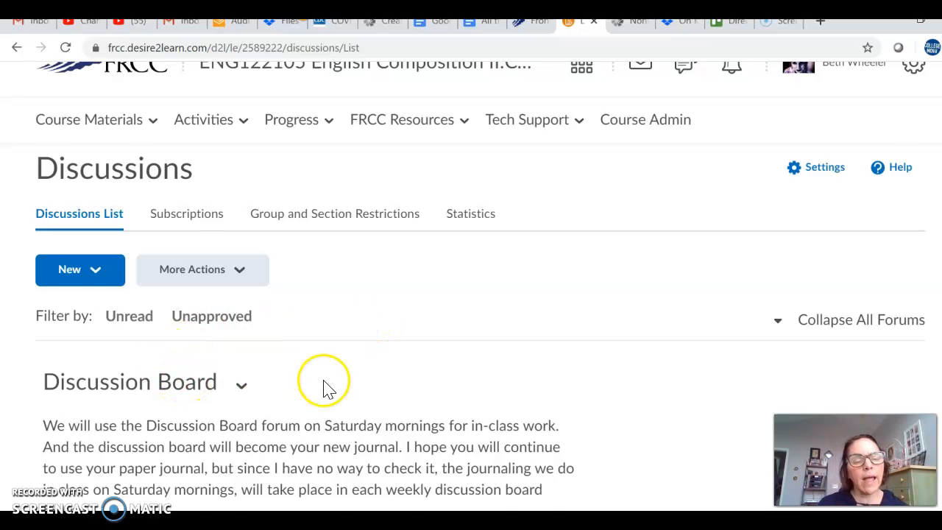
scroll(324, 388, down, 1)
scroll(328, 388, down, 1)
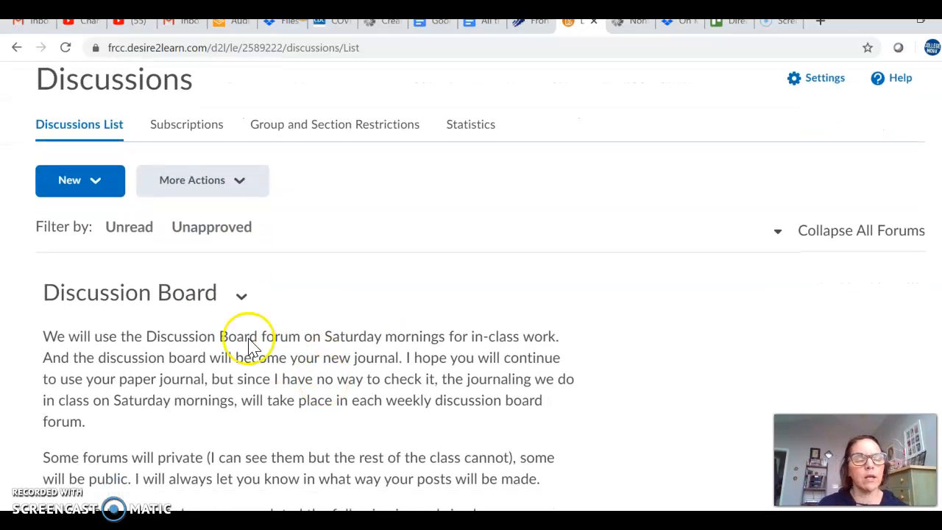
click(96, 187)
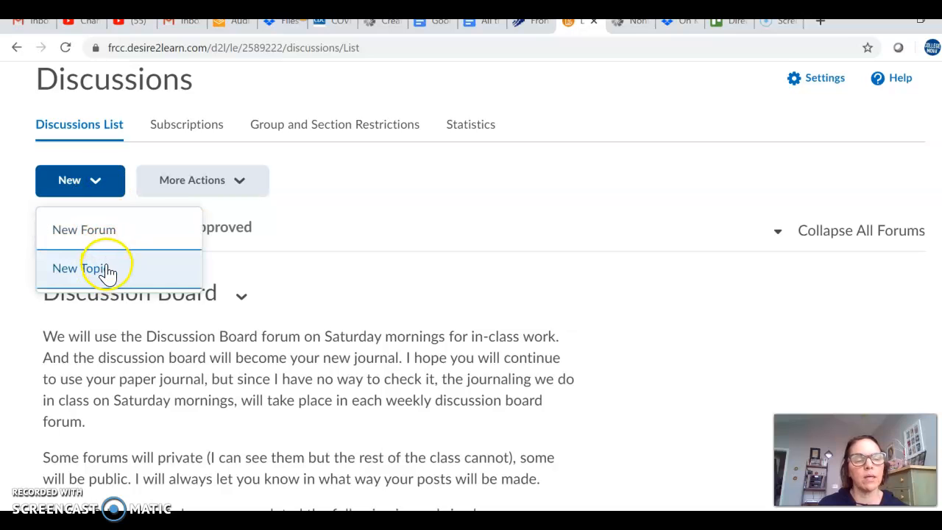
click(266, 302)
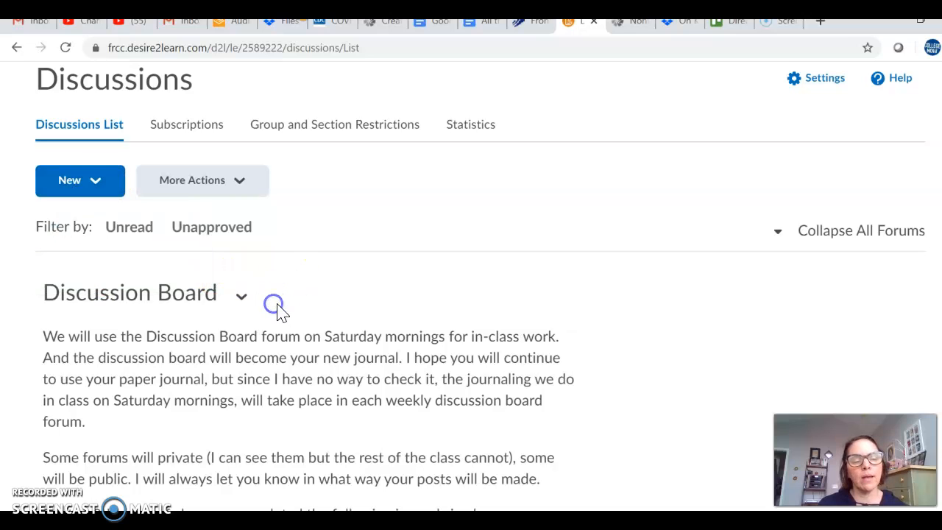
click(250, 306)
click(243, 304)
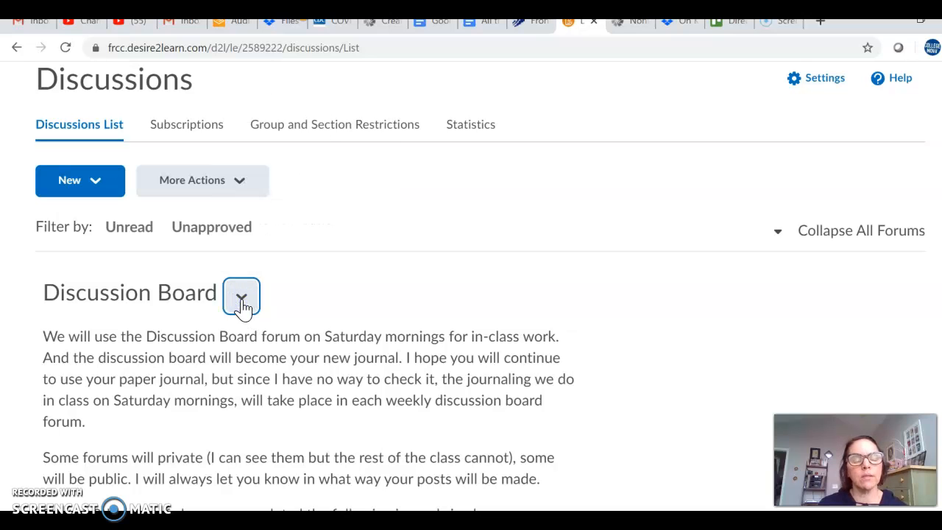
click(244, 304)
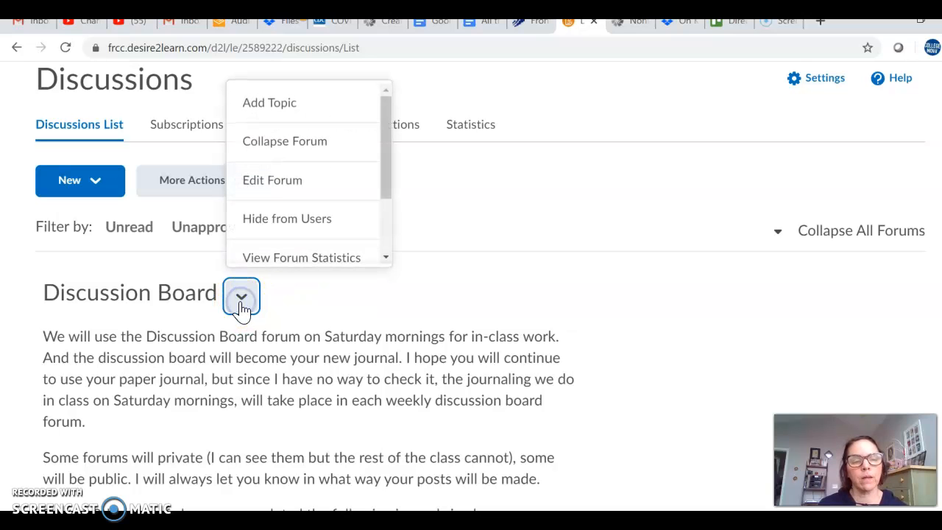
click(274, 195)
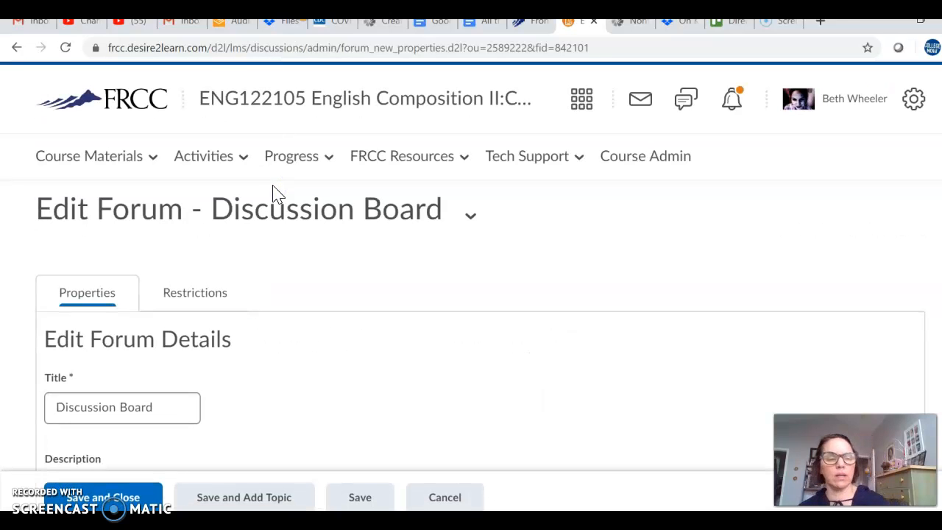
Extend the forum title to "Discussion Board for Second 8 Weeks of Spring 2020" and check its full text.
scroll(344, 359, down, 1)
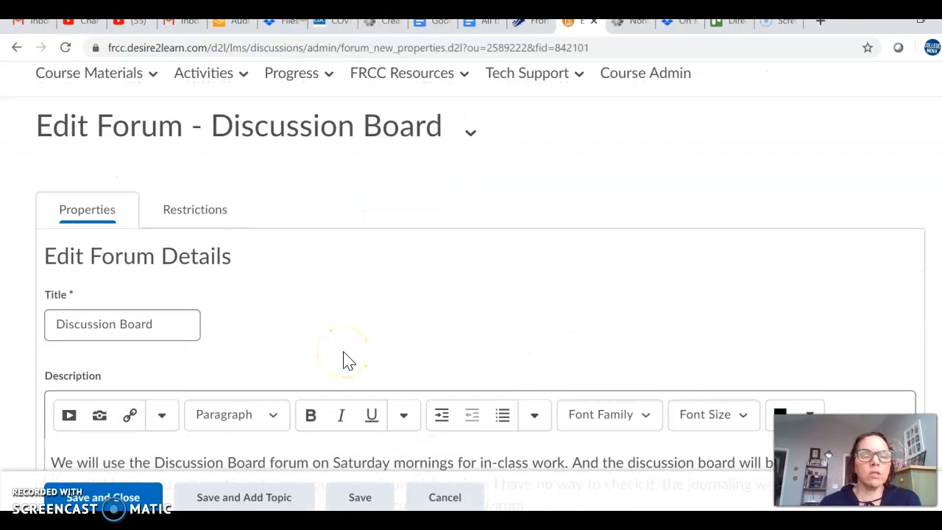
click(166, 322)
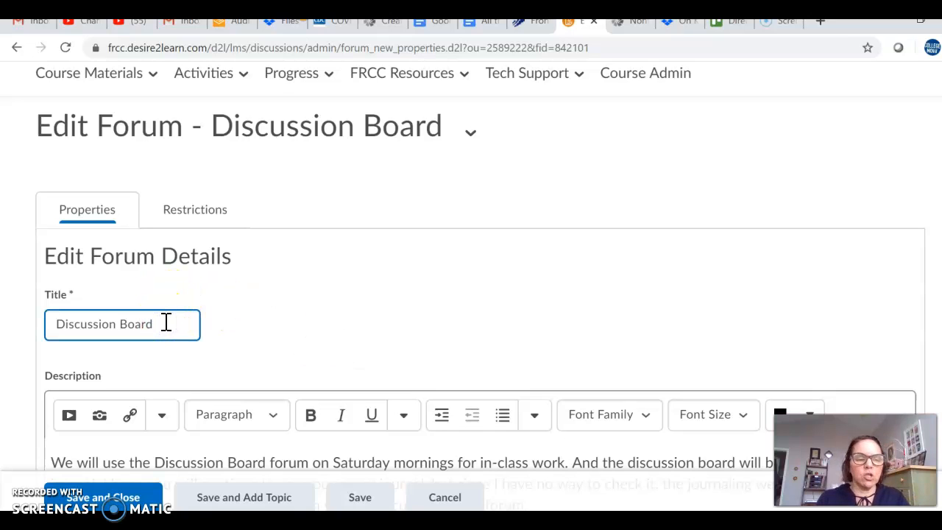
text(fo)
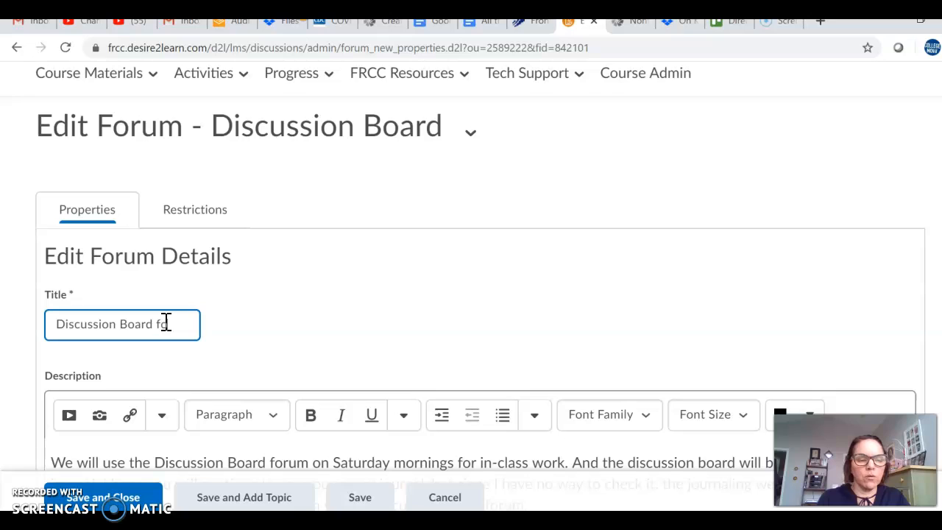
text(r Second )
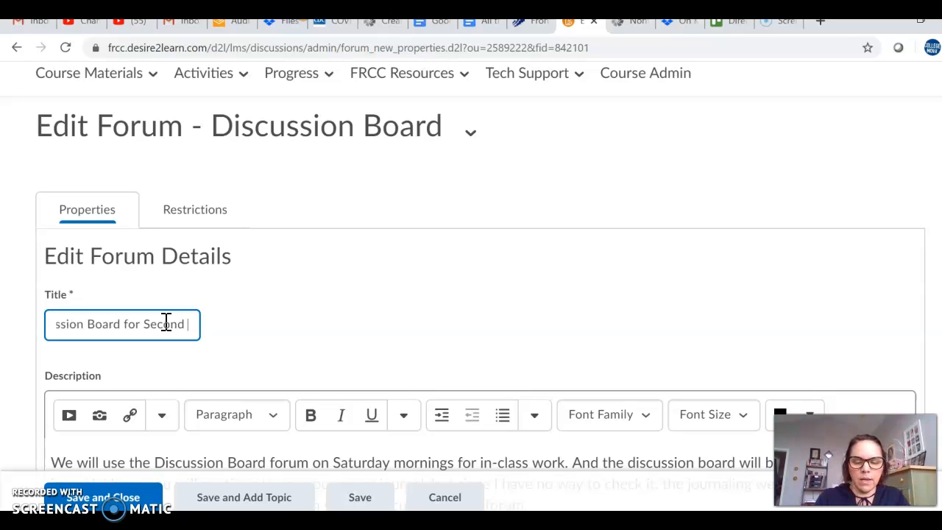
text(8 Weeks of)
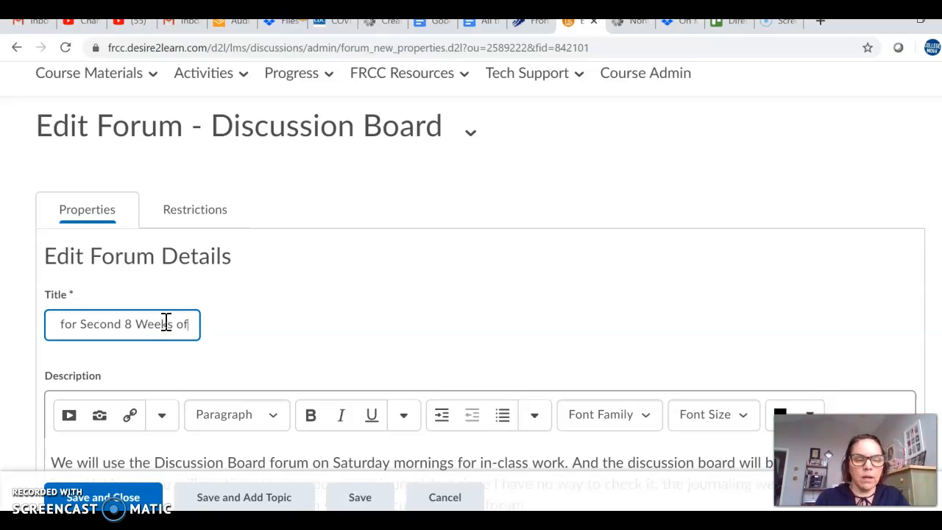
text( Spring 2020)
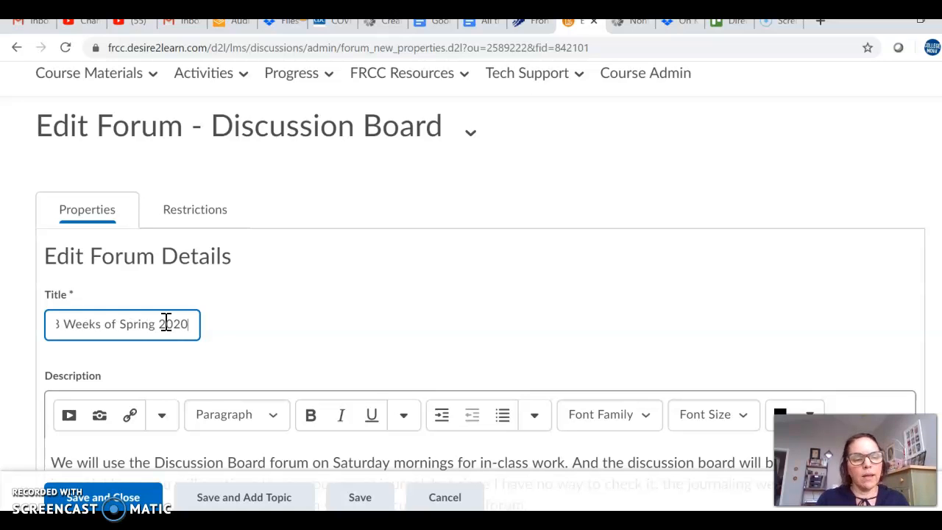
click(291, 327)
scroll(292, 327, down, 2)
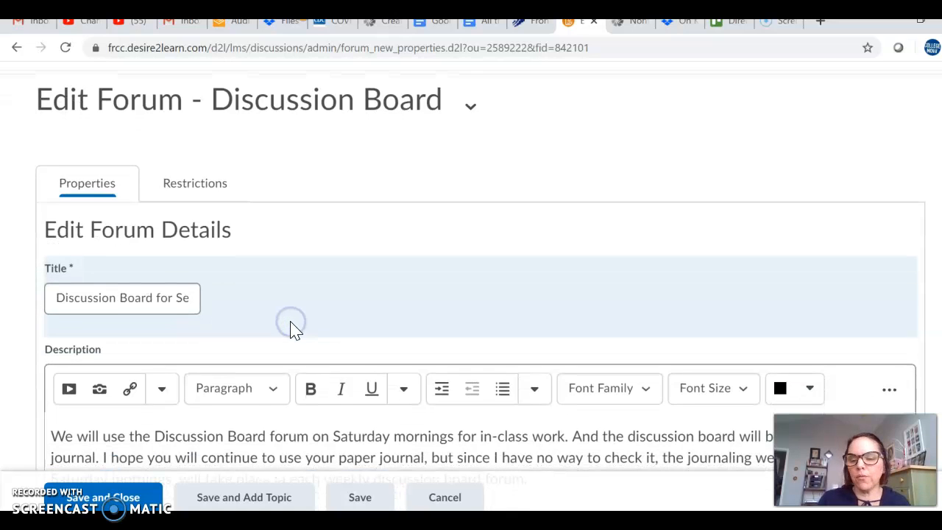
click(284, 370)
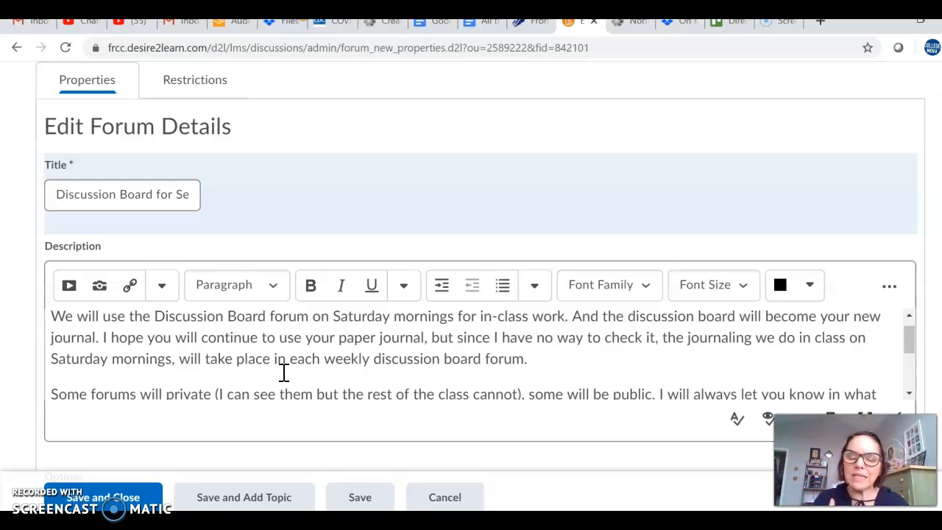
click(145, 207)
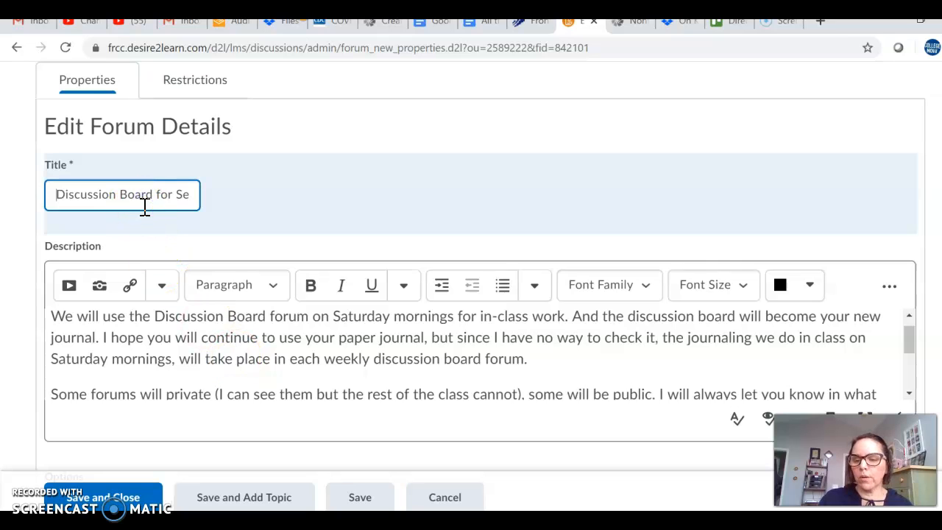
key(End)
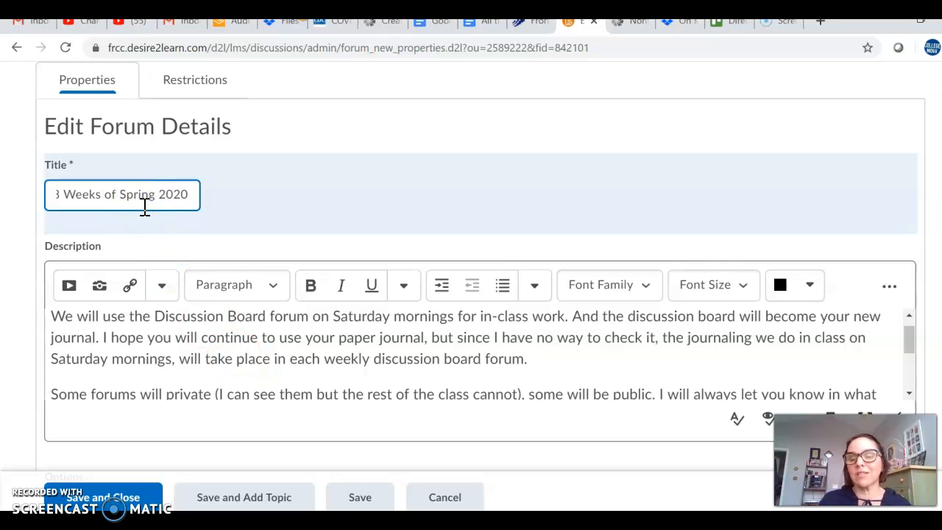
key(Home)
click(164, 198)
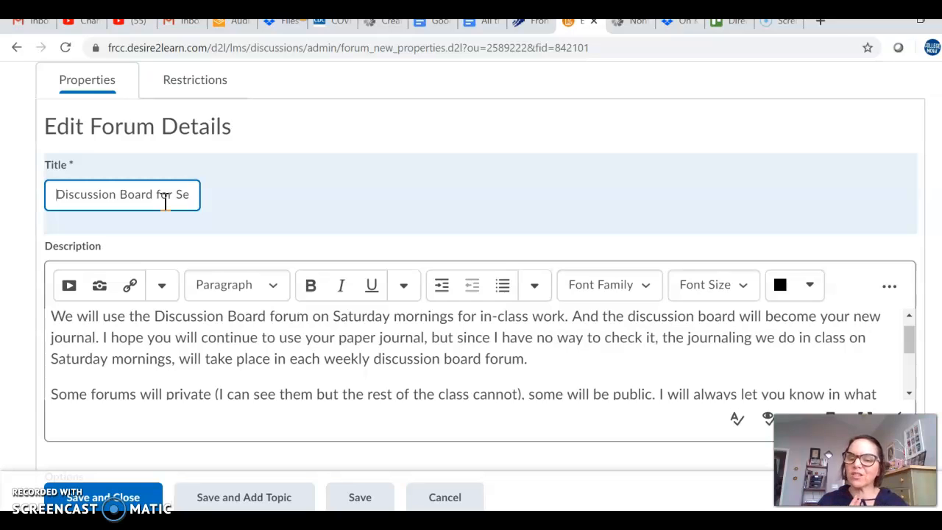
In the forum description's 8th week sentence, insert "when we return from Spring Break," before "we completed the following journals in class".
click(189, 337)
click(209, 338)
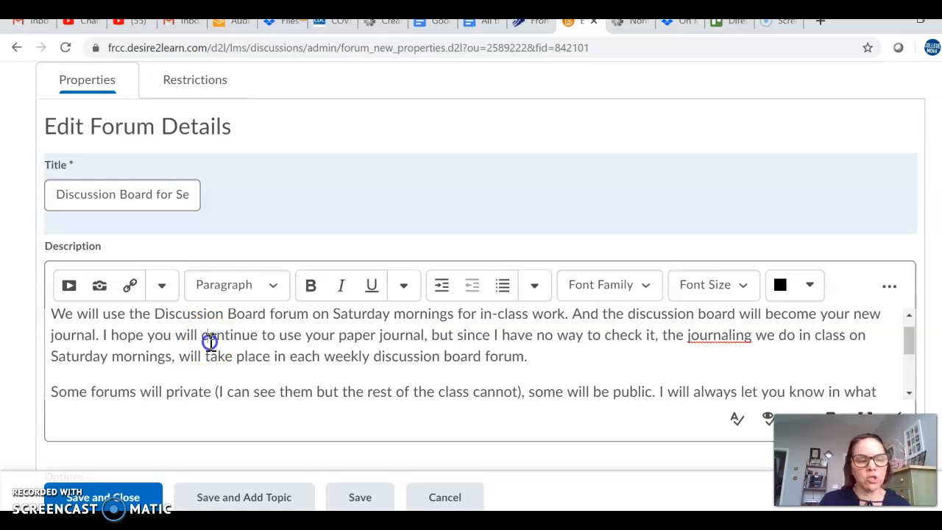
scroll(210, 343, down, 1)
scroll(211, 342, down, 1)
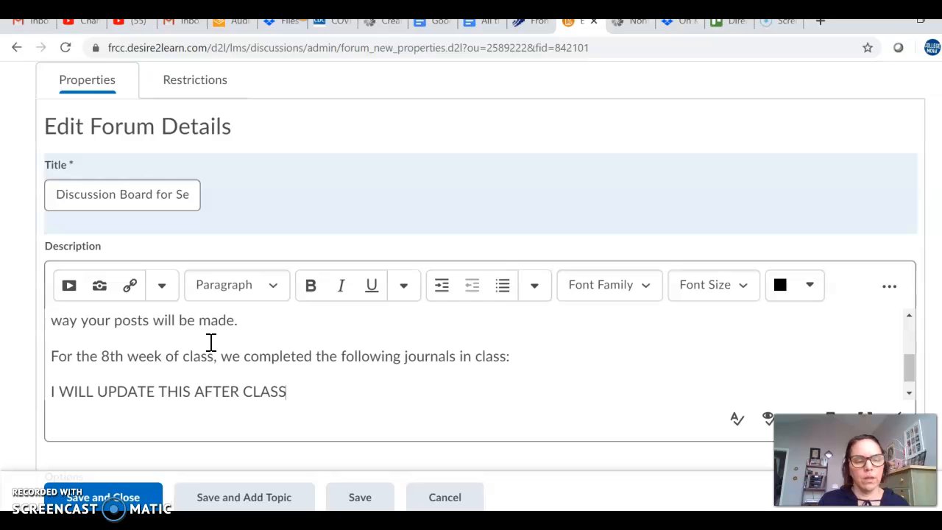
click(212, 342)
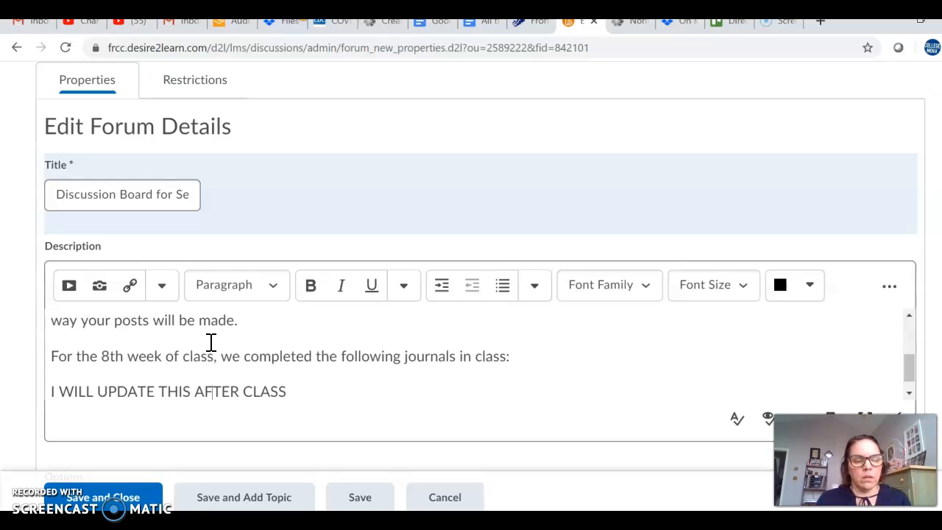
text(when we)
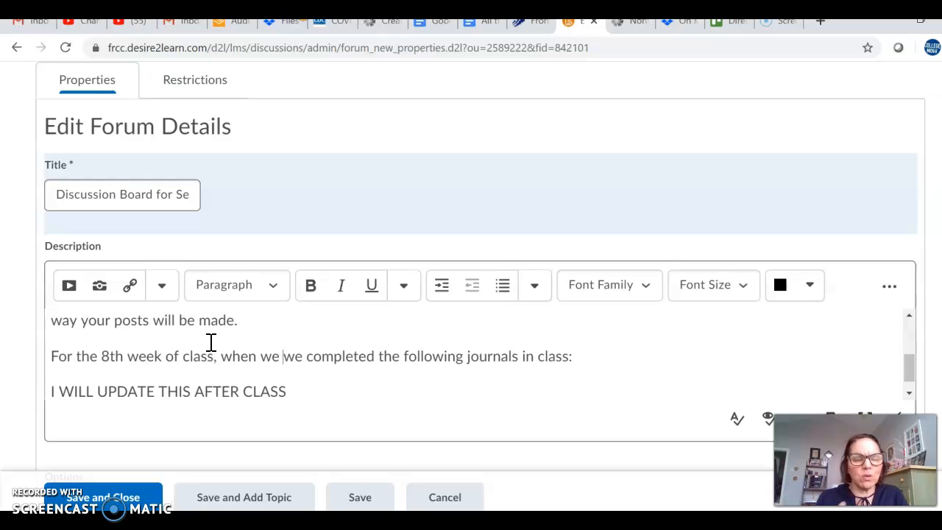
text(  retur)
key(BackSpace)
key(BackSpace)
key(BackSpace)
key(BackSpace)
key(BackSpace)
key(BackSpace)
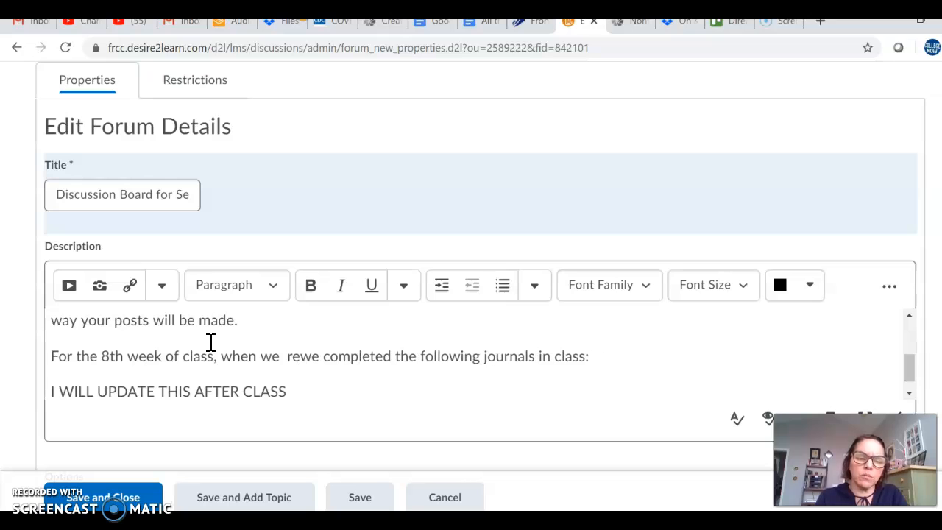
text(return from )
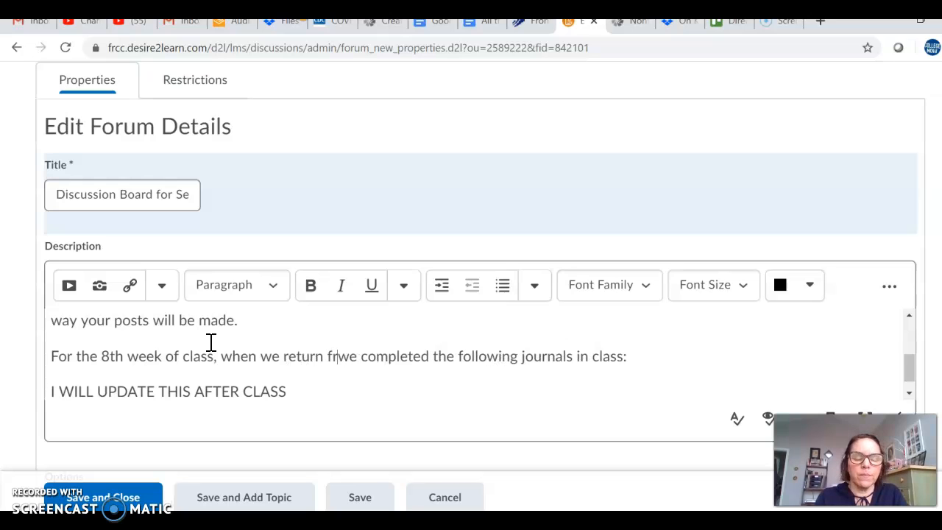
text(Spring Break,)
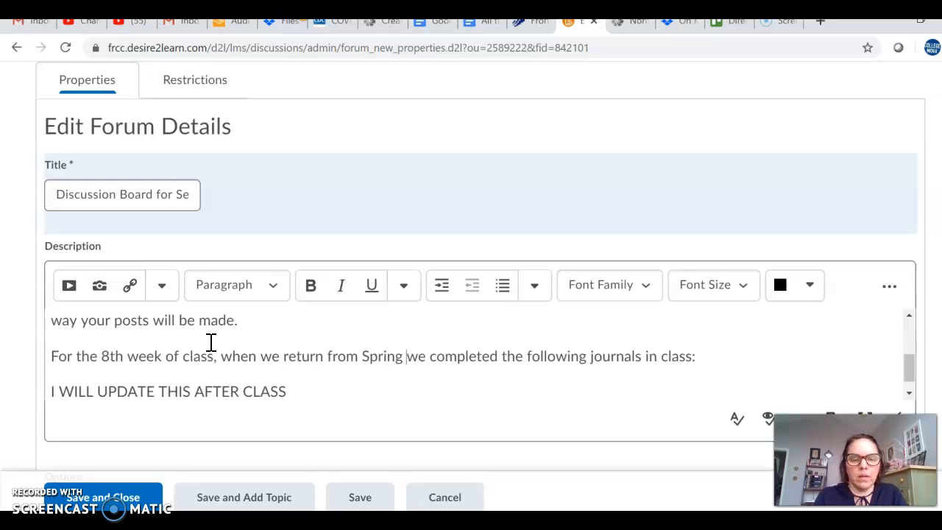
Save the forum's title and description changes and return to the discussions list.
click(193, 406)
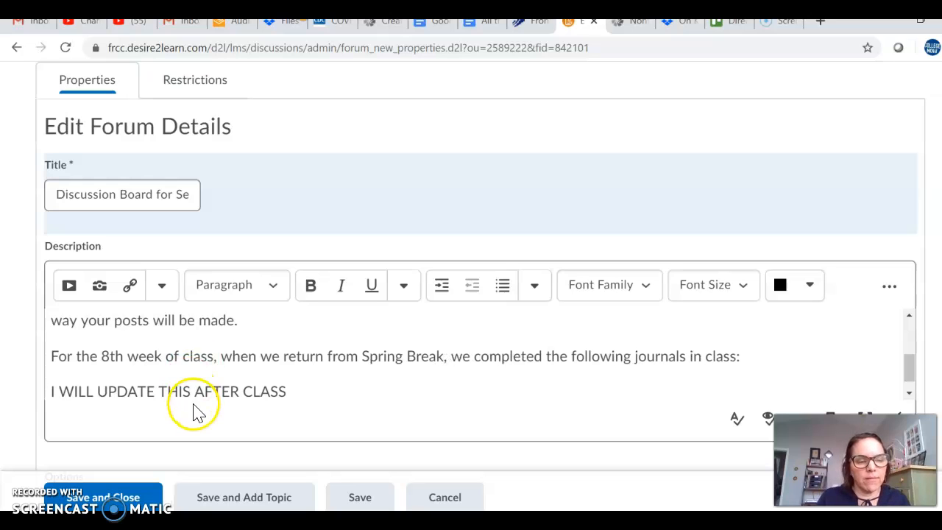
click(143, 395)
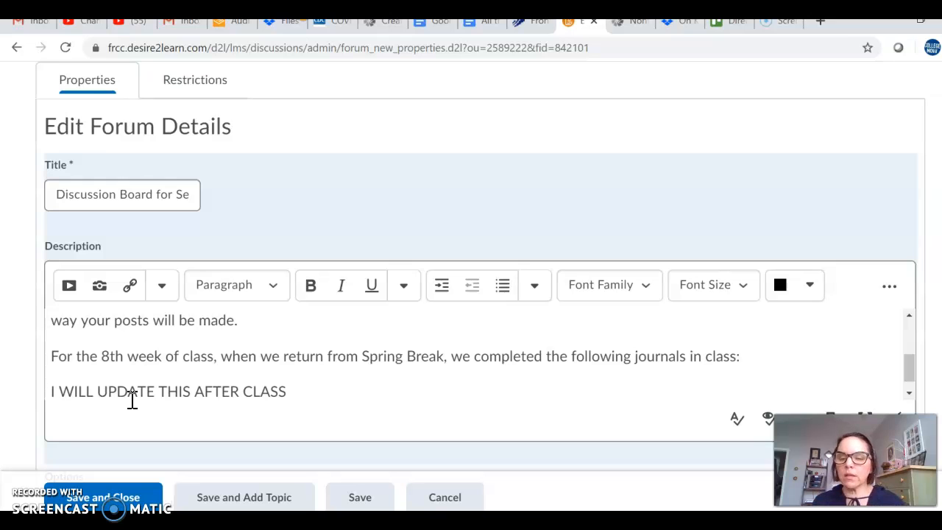
click(95, 397)
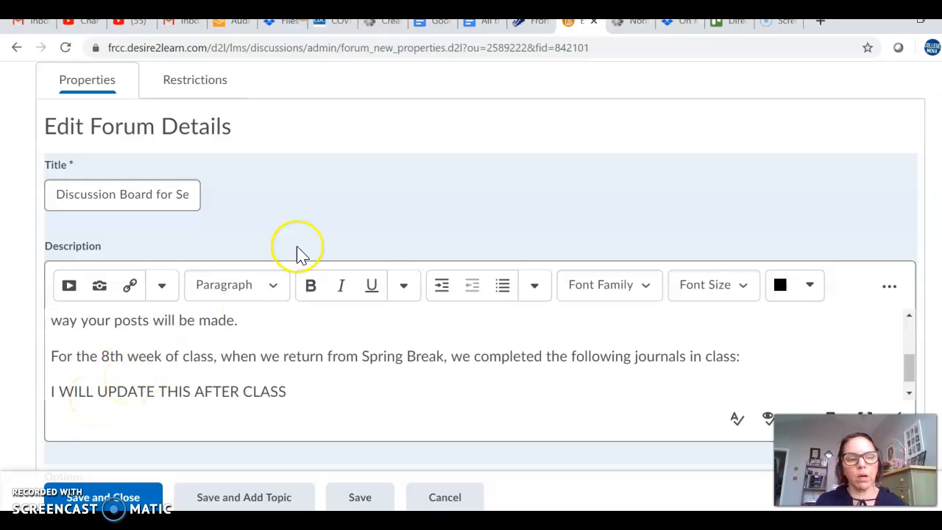
scroll(310, 243, down, 2)
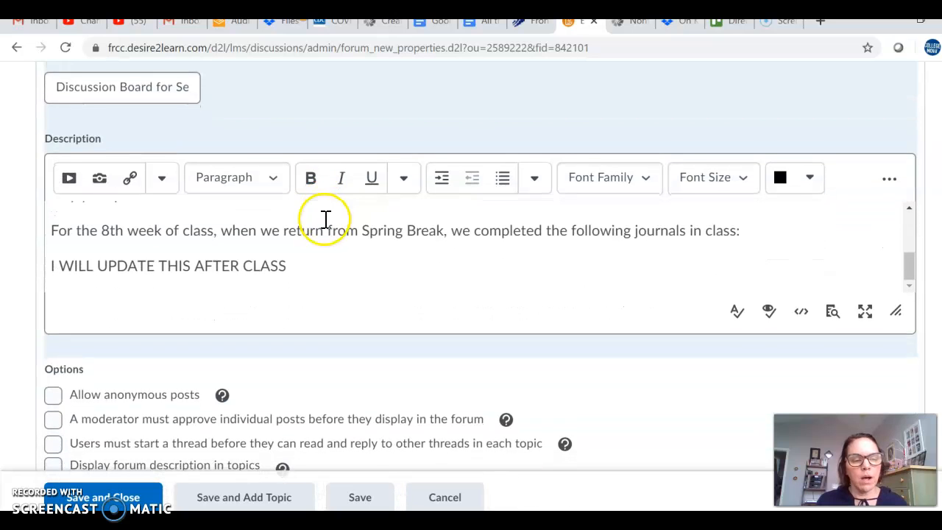
scroll(326, 352, down, 1)
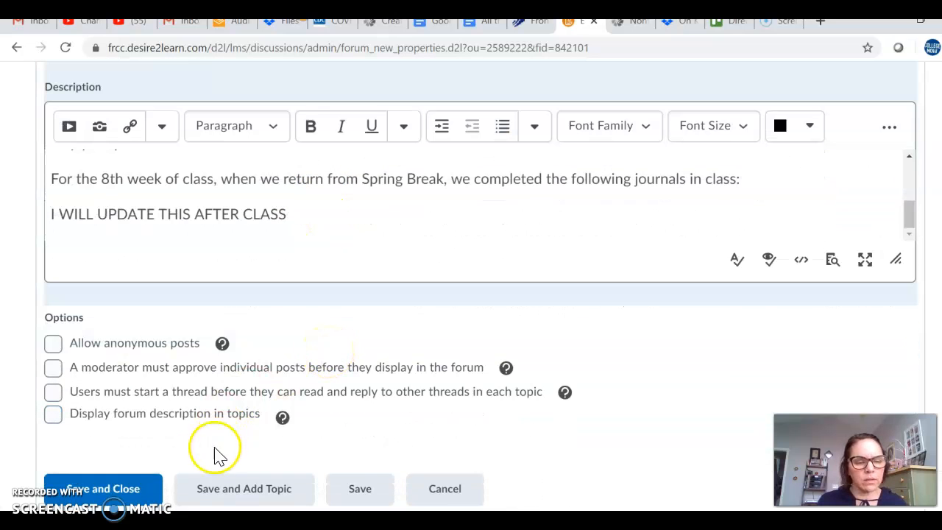
click(132, 499)
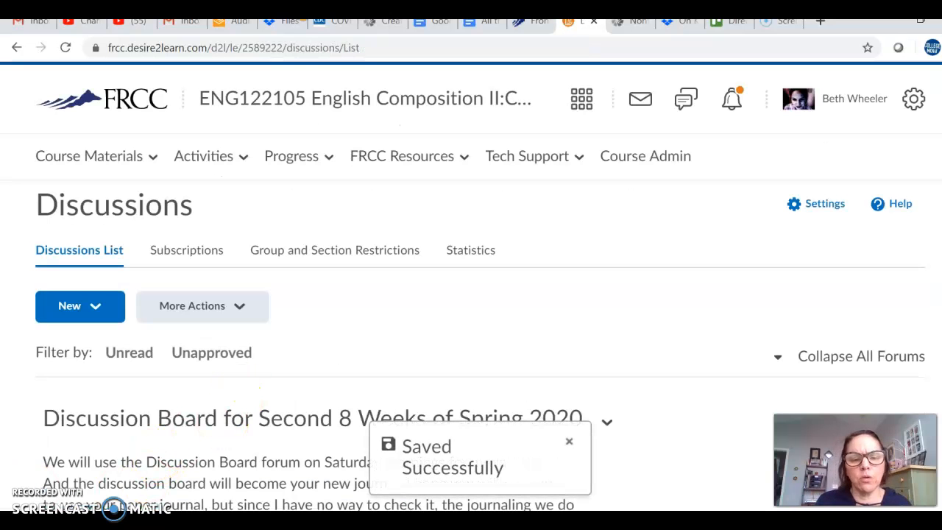
Review the renamed forum's title and description, and the topics listed under it.
scroll(313, 392, down, 2)
scroll(314, 392, down, 3)
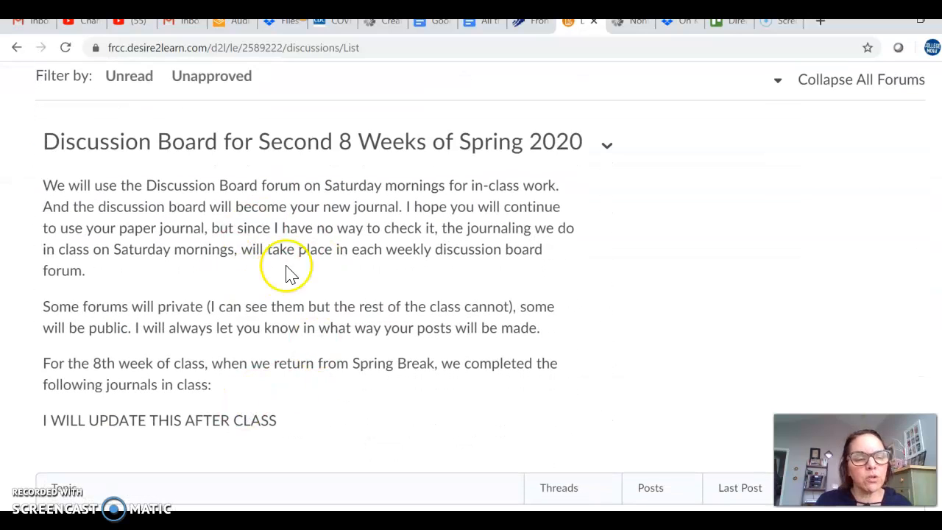
scroll(265, 287, down, 1)
right_click(257, 296)
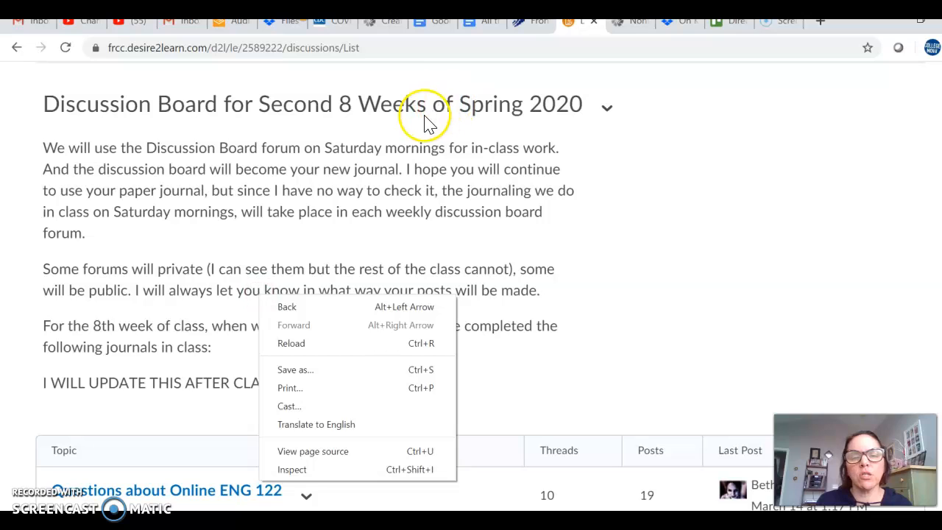
click(374, 172)
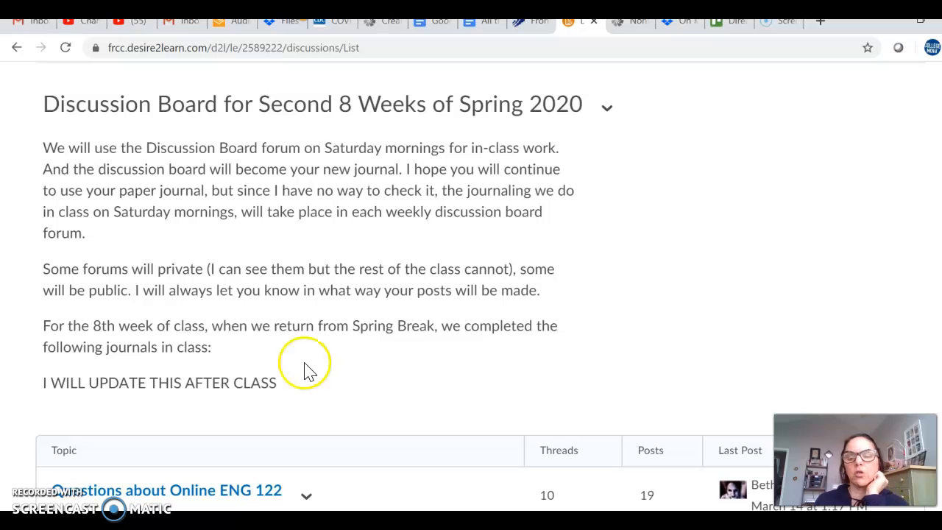
scroll(342, 329, down, 2)
scroll(343, 329, down, 2)
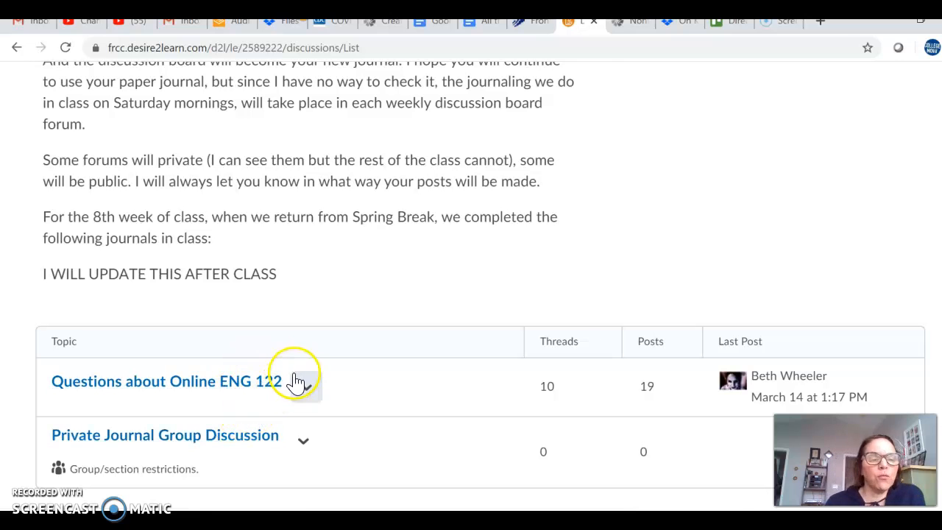
Start a new open discussion topic in the "Discussion Board for Second 8 Weeks of Spring 2020" forum.
scroll(298, 381, up, 3)
scroll(294, 377, up, 1)
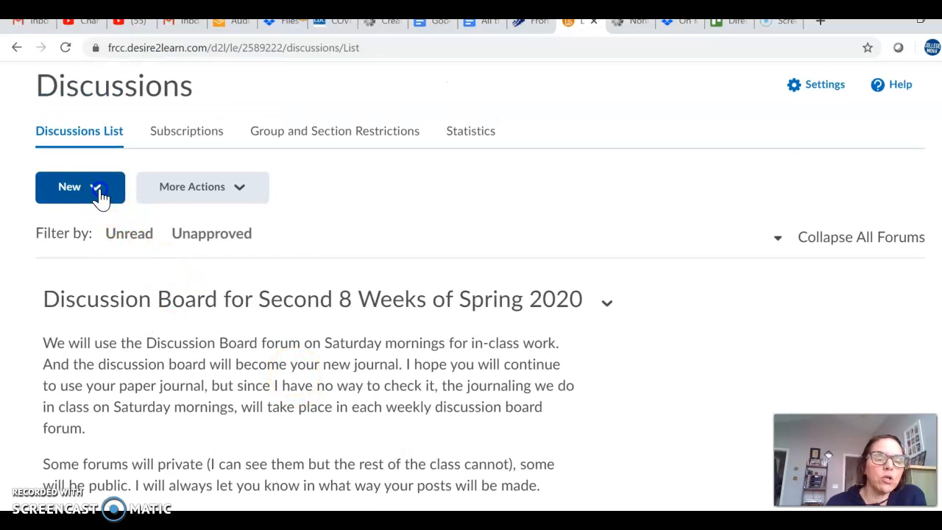
click(99, 197)
click(104, 287)
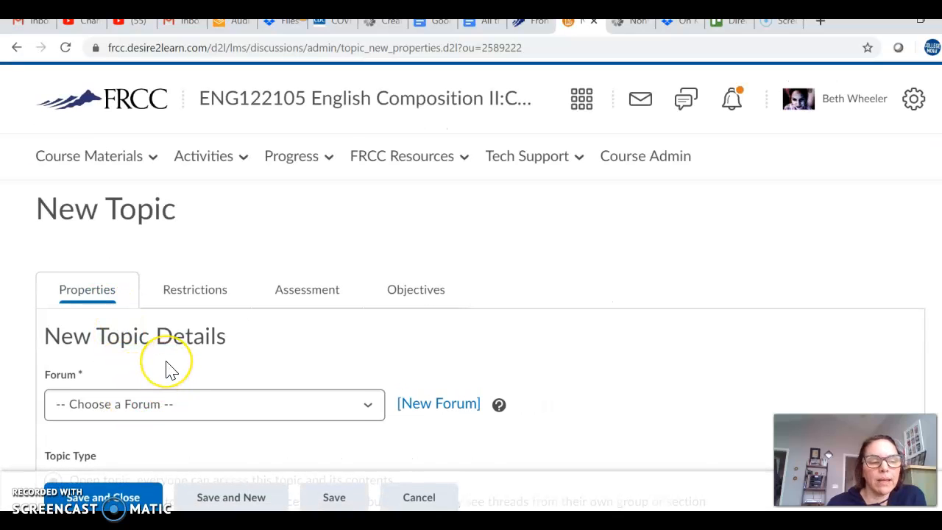
scroll(167, 362, down, 1)
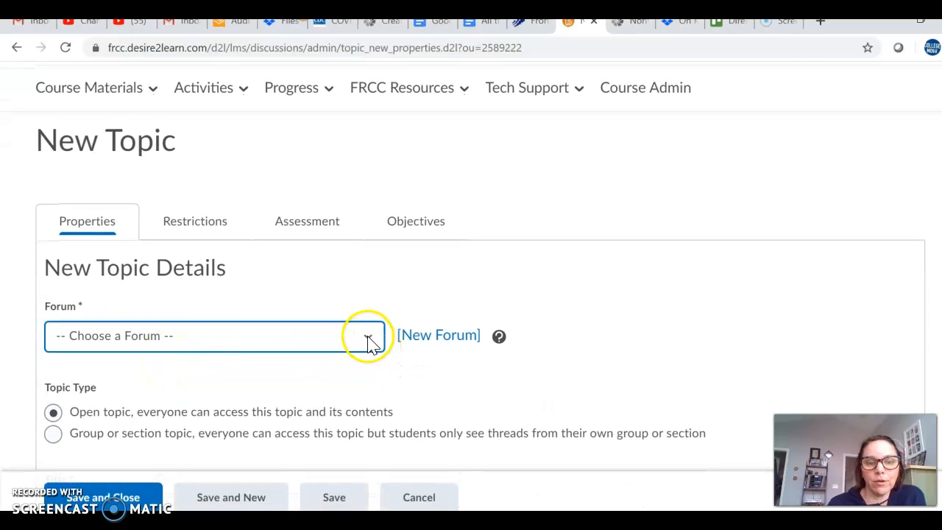
click(368, 337)
click(348, 373)
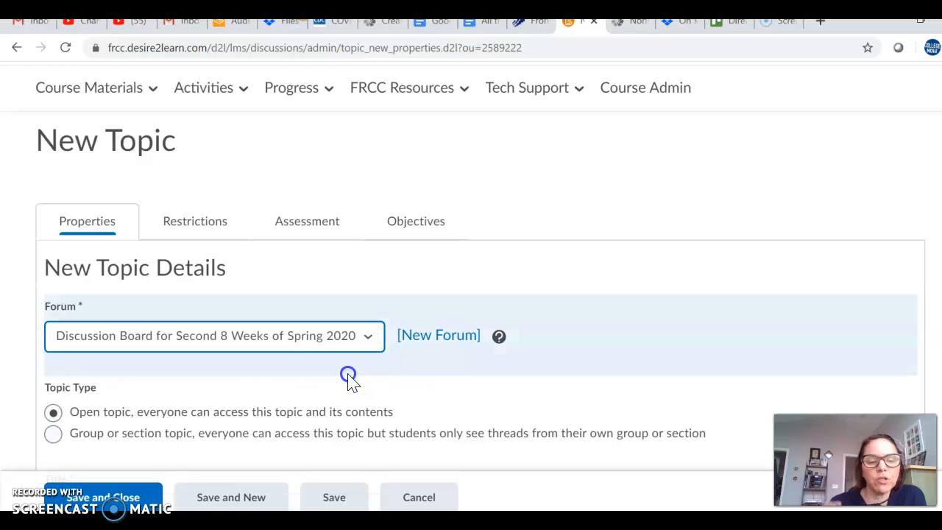
click(322, 389)
scroll(324, 391, down, 2)
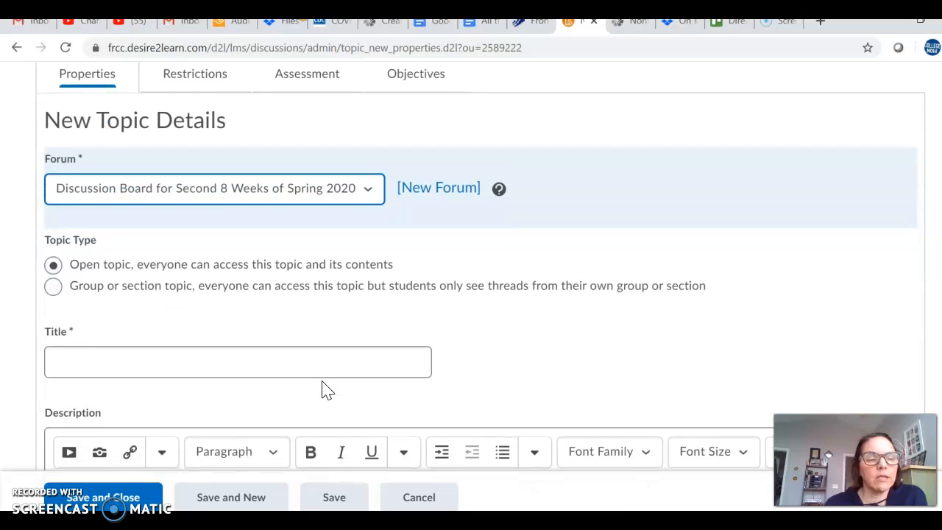
scroll(328, 391, down, 1)
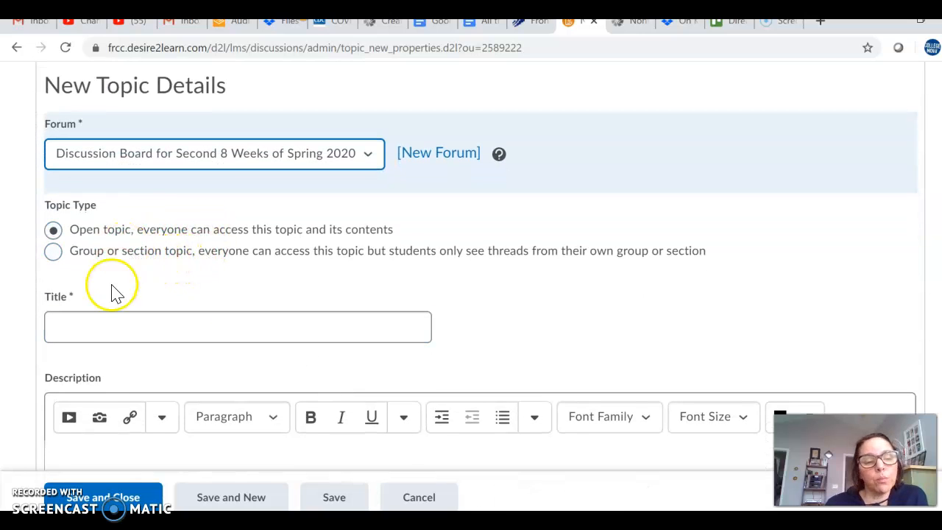
Title the new topic "Type My Title".
click(102, 324)
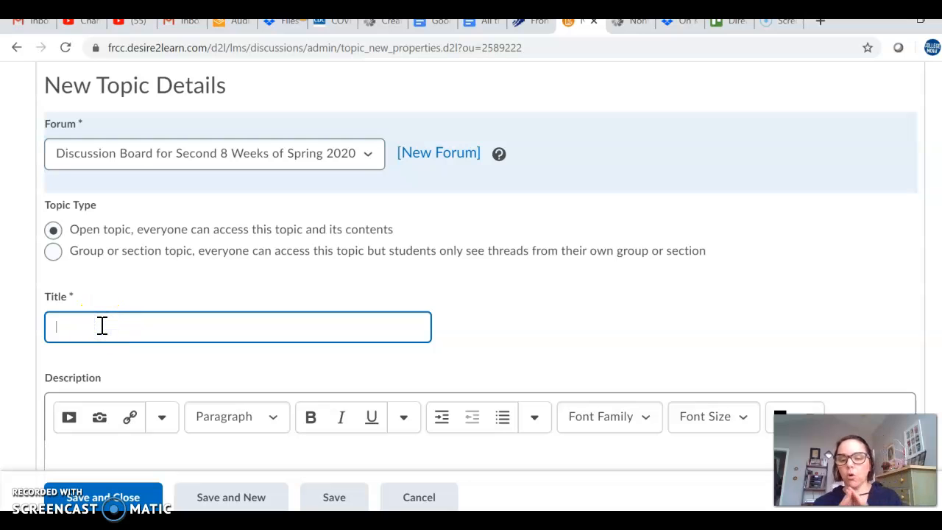
text(Type )
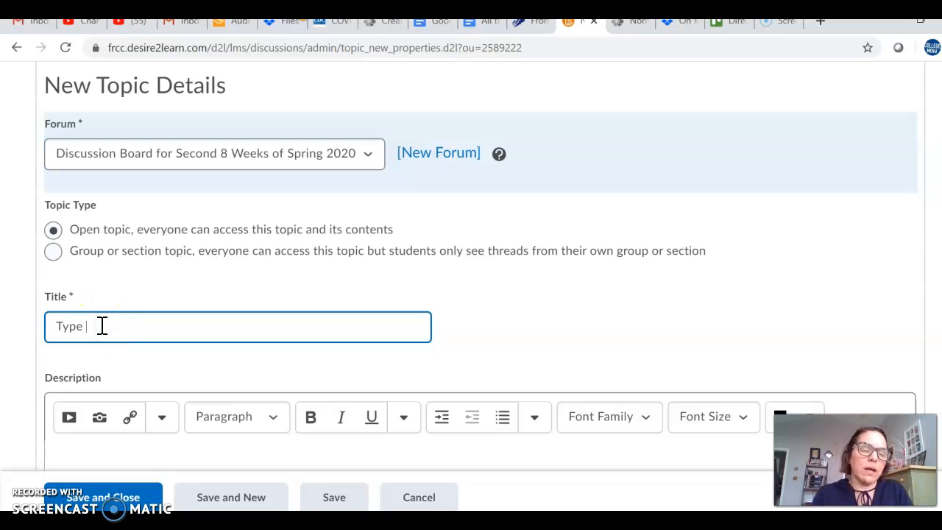
text(My Title)
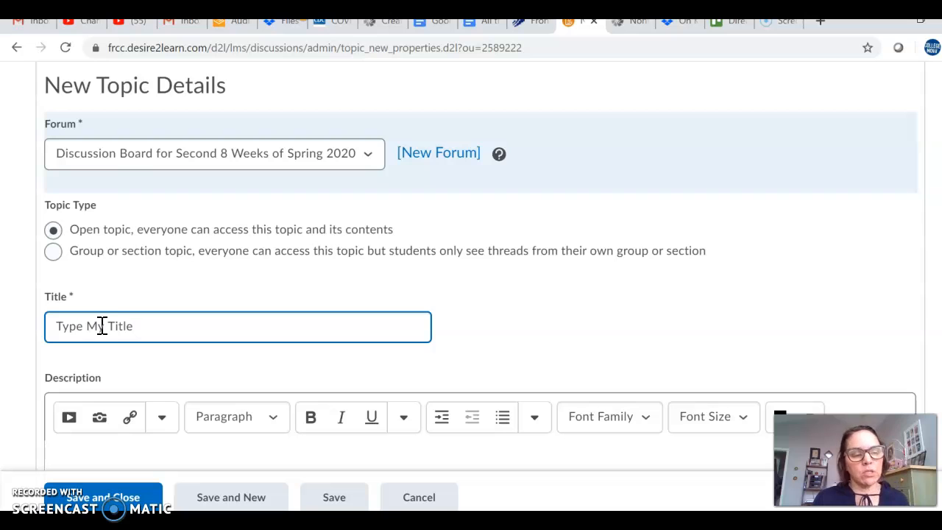
scroll(85, 412, down, 1)
text(jdklfjskfj)
key(BackSpace)
key(BackSpace)
key(BackSpace)
key(BackSpace)
key(BackSpace)
key(BackSpace)
key(BackSpace)
key(BackSpace)
key(BackSpace)
key(BackSpace)
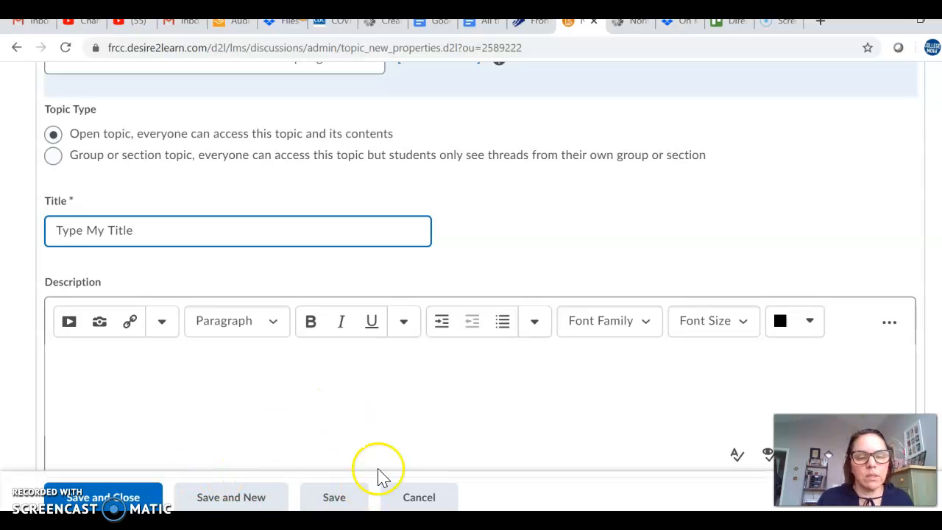
Review the new topic's description area, posting options and available post rating schemes.
scroll(383, 475, down, 3)
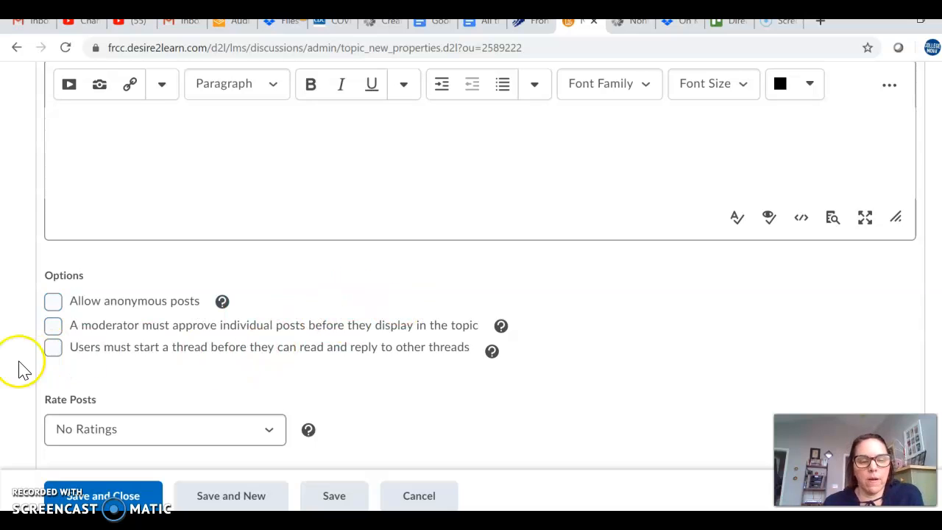
scroll(471, 363, down, 1)
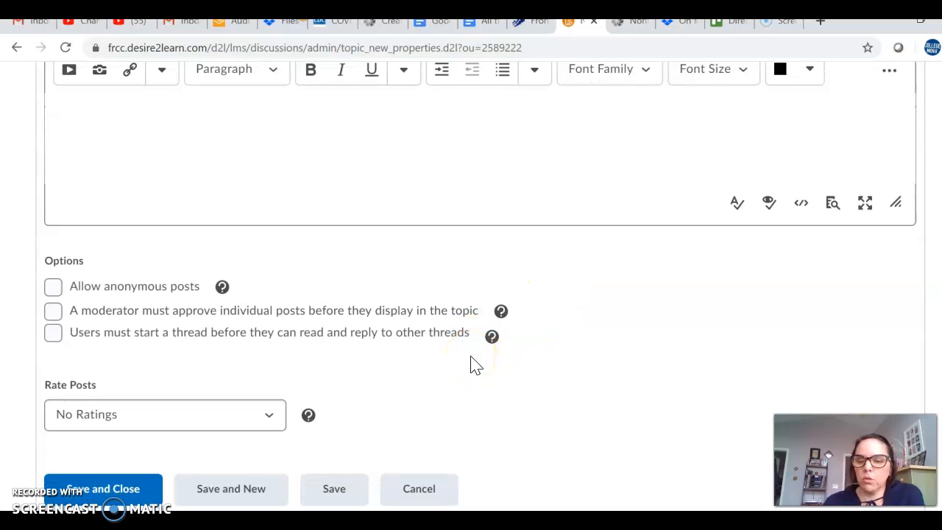
click(277, 417)
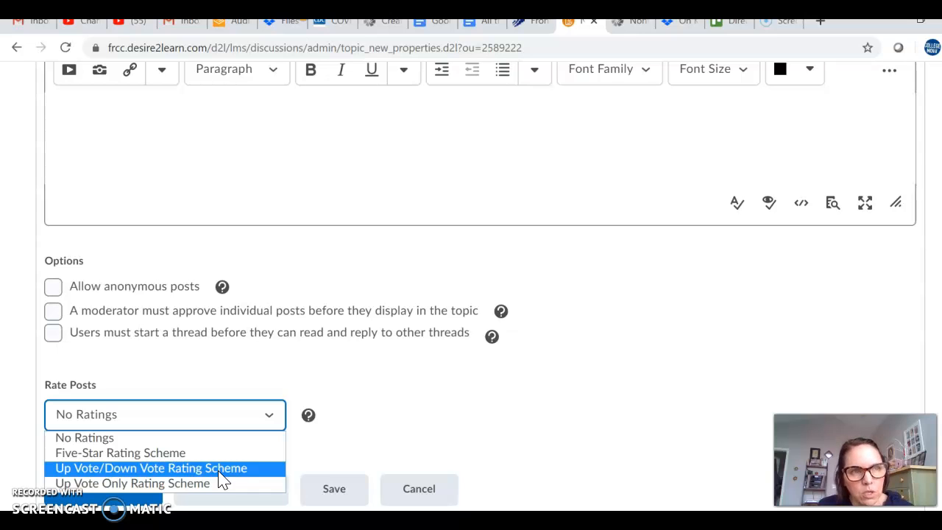
click(401, 390)
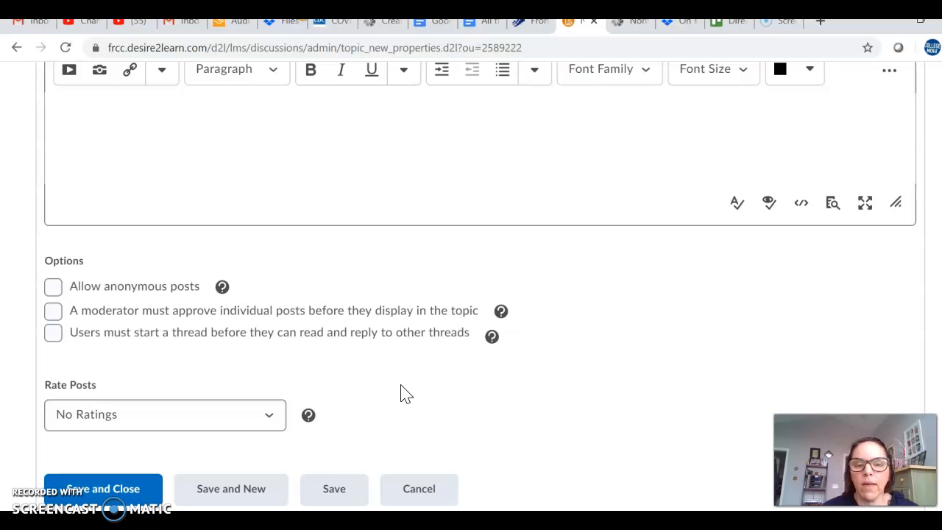
Cancel the new topic and discard its changes without saving.
click(418, 492)
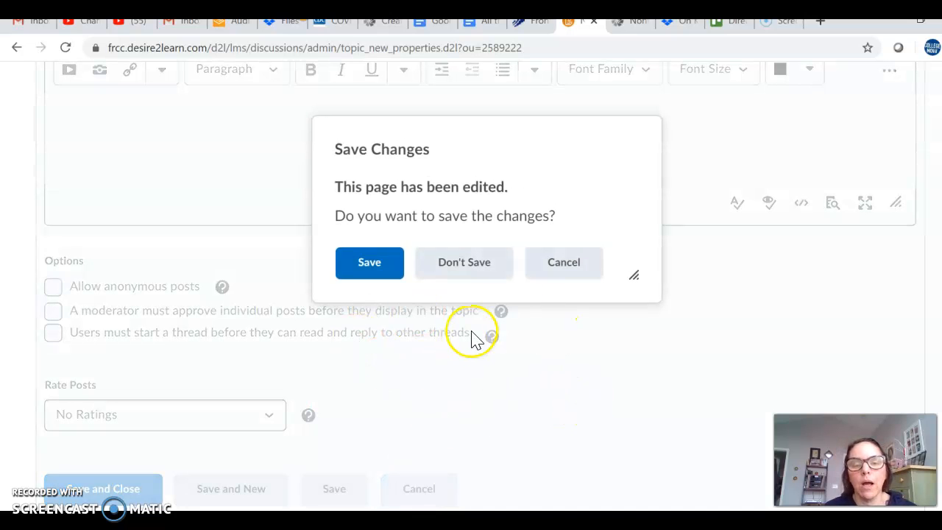
click(497, 271)
click(548, 267)
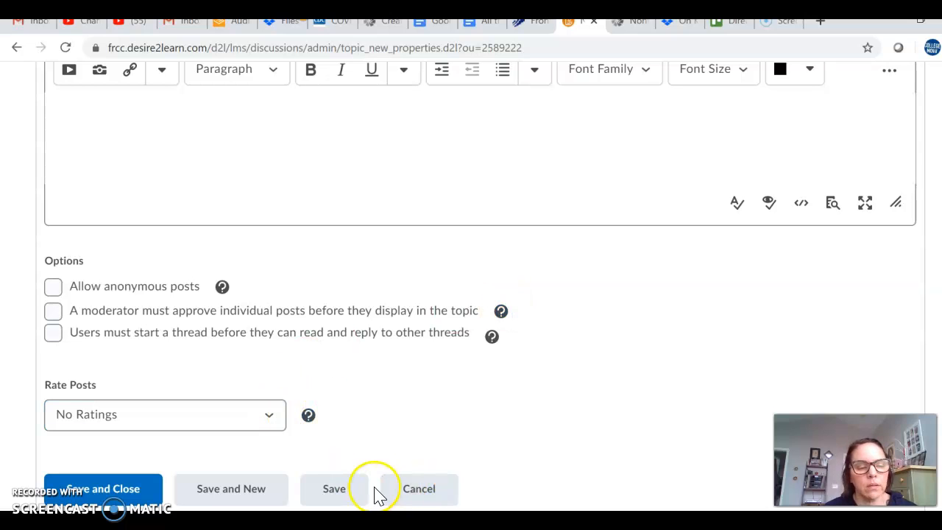
click(412, 493)
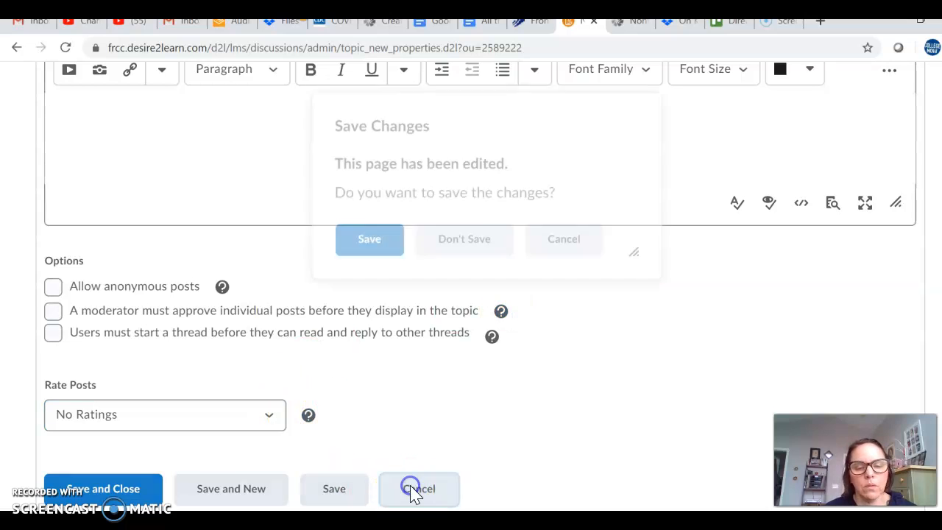
click(464, 264)
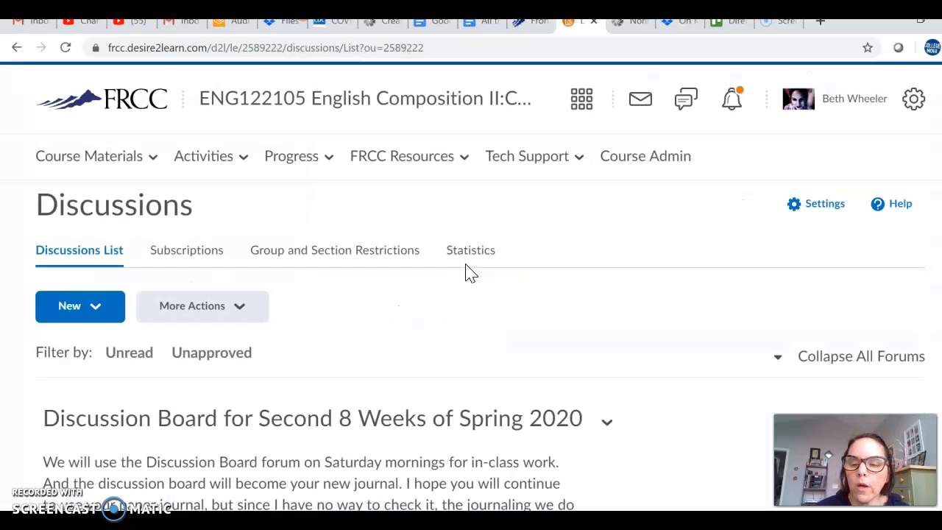
Edit the "Questions about Online ENG 122" topic and open its assessment settings.
scroll(371, 353, down, 5)
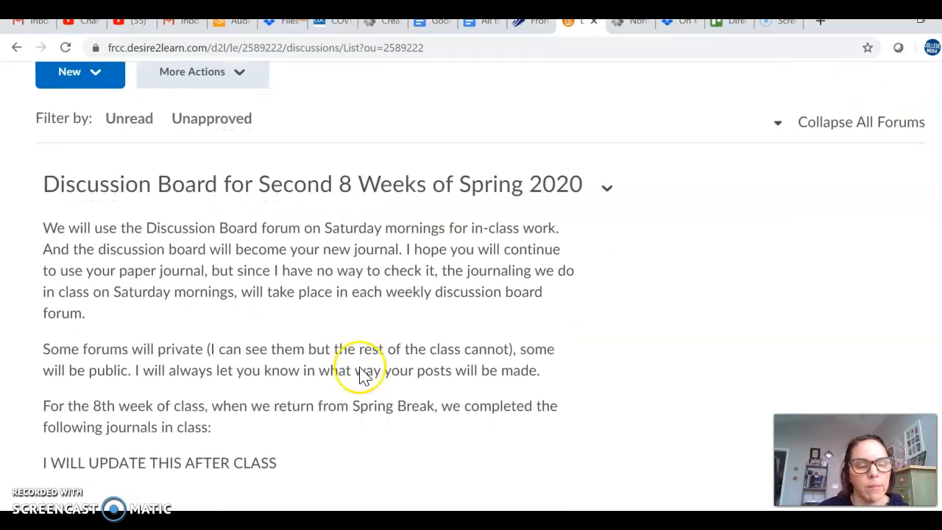
scroll(359, 376, down, 1)
click(305, 389)
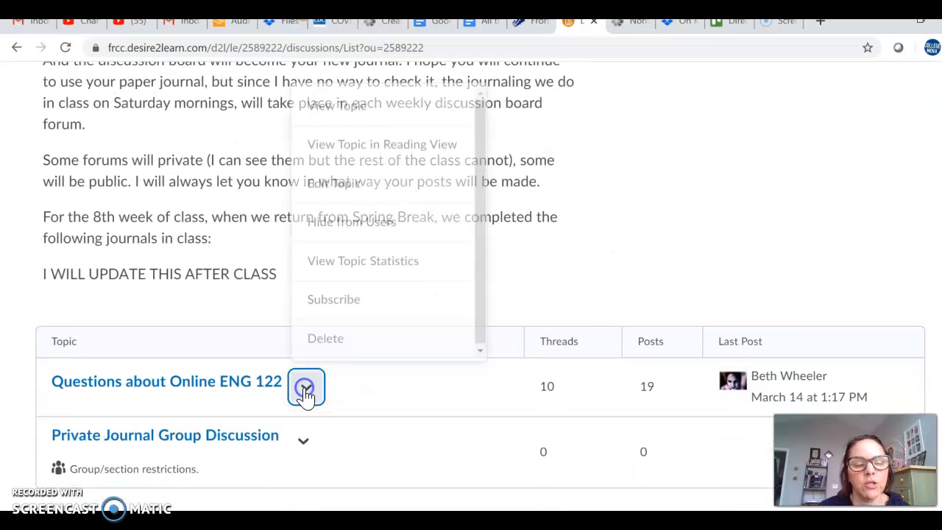
click(324, 186)
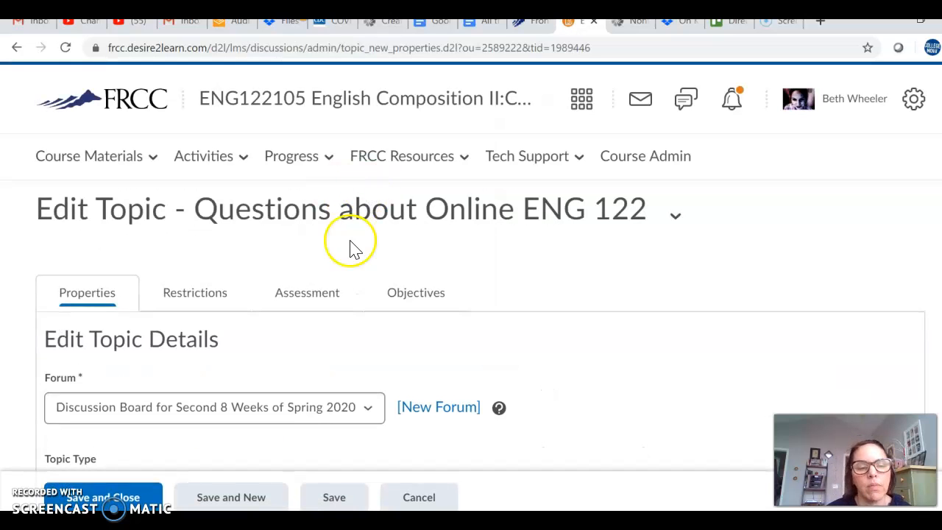
scroll(351, 269, down, 2)
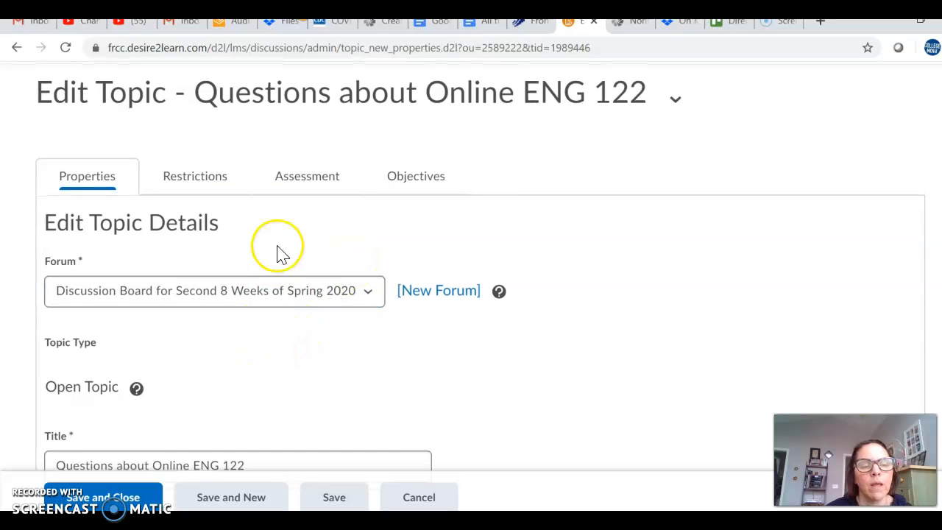
click(306, 182)
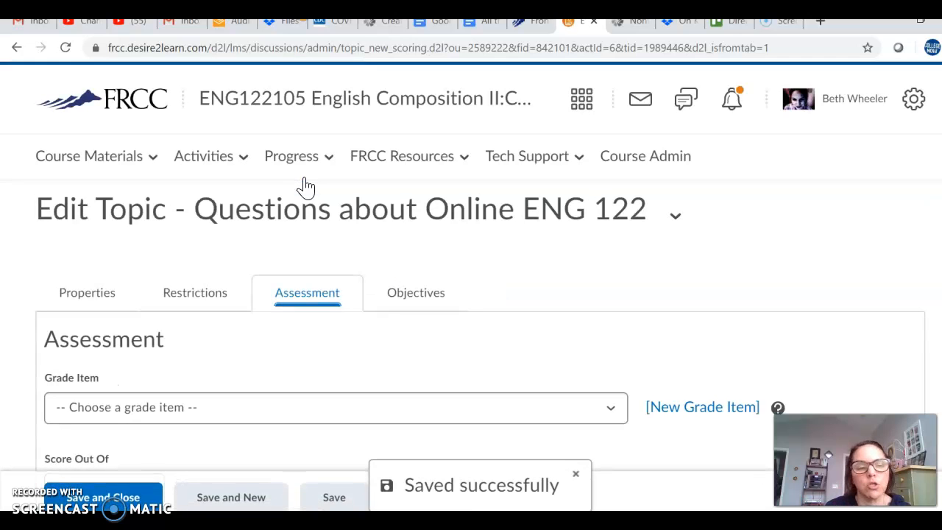
Link the topic to the grade item "Question and Answer in Discussion Board Practice for Remote Learning Transition 3-14".
scroll(326, 336, down, 3)
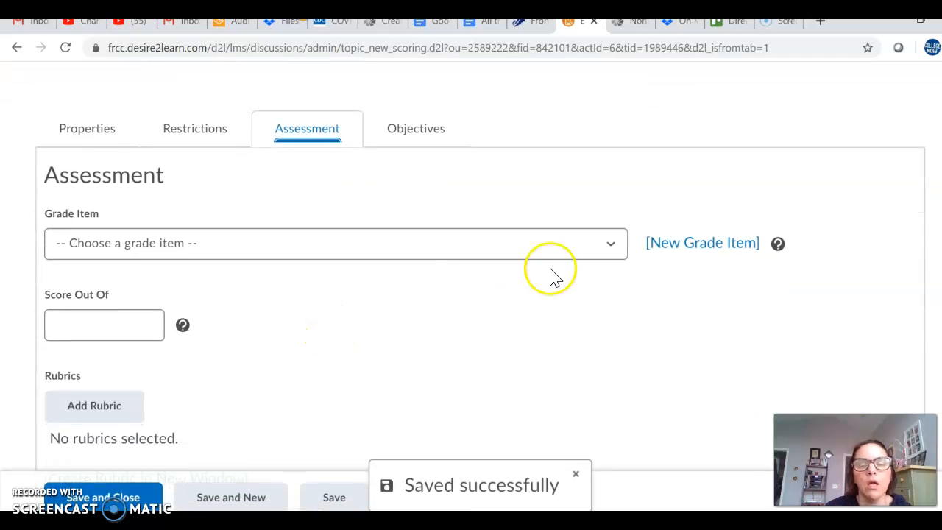
click(610, 245)
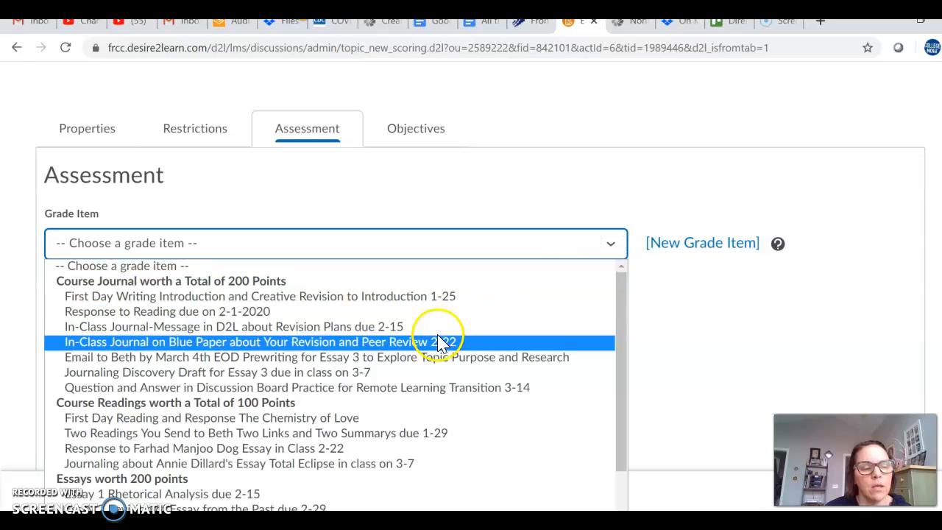
click(430, 388)
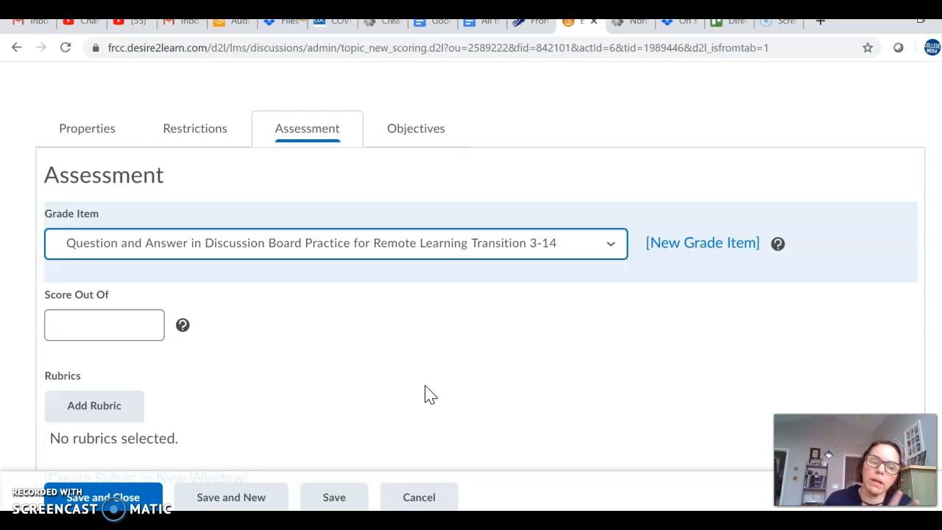
click(461, 374)
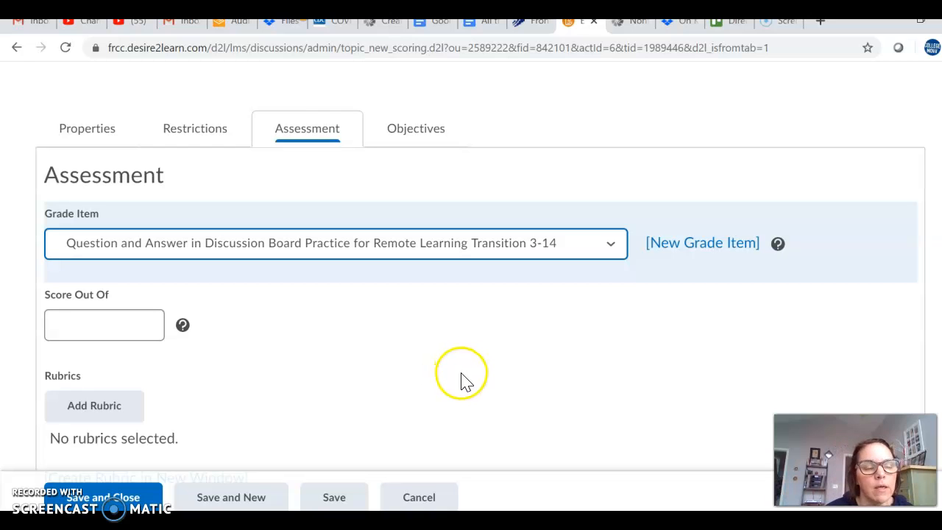
Set the topic's assessment score to be out of 5.
click(140, 322)
text(5)
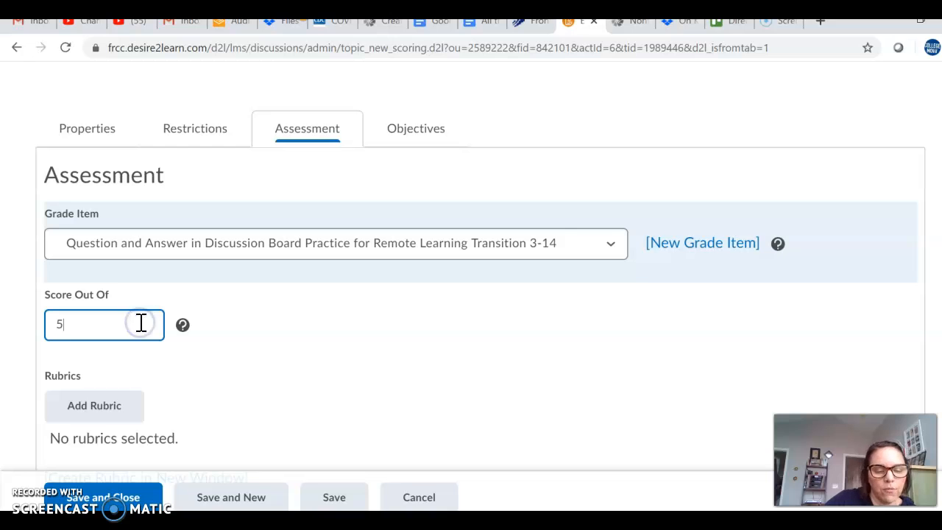
click(221, 385)
scroll(221, 385, down, 2)
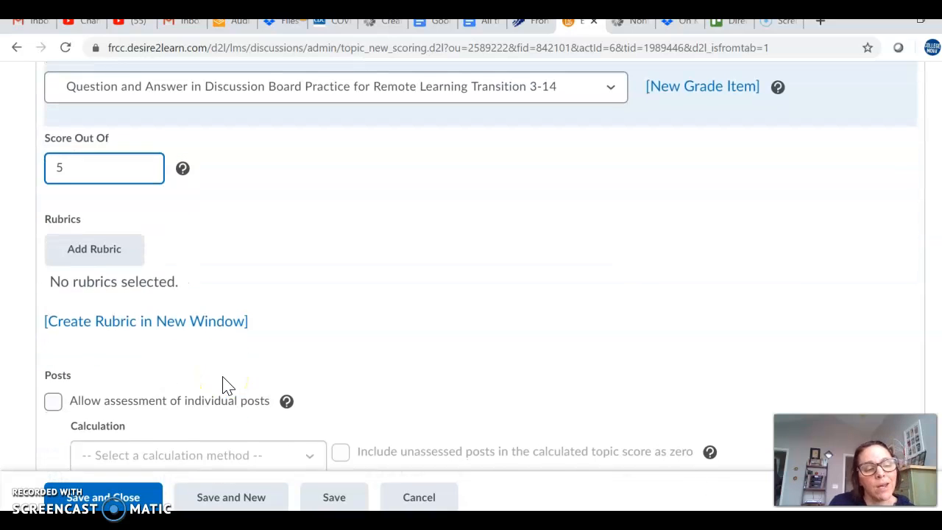
click(224, 377)
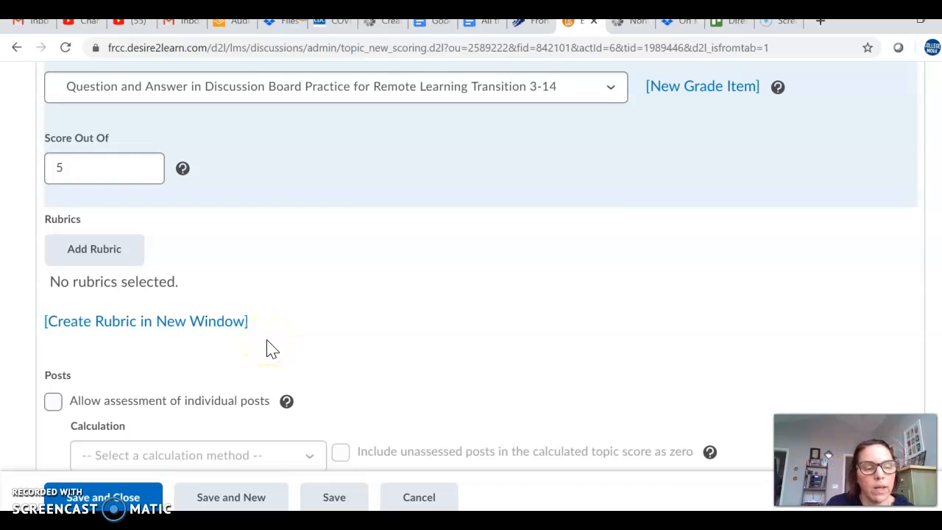
Allow assessment of individual posts to view the score calculation methods, and turn the option off again.
scroll(290, 326, down, 1)
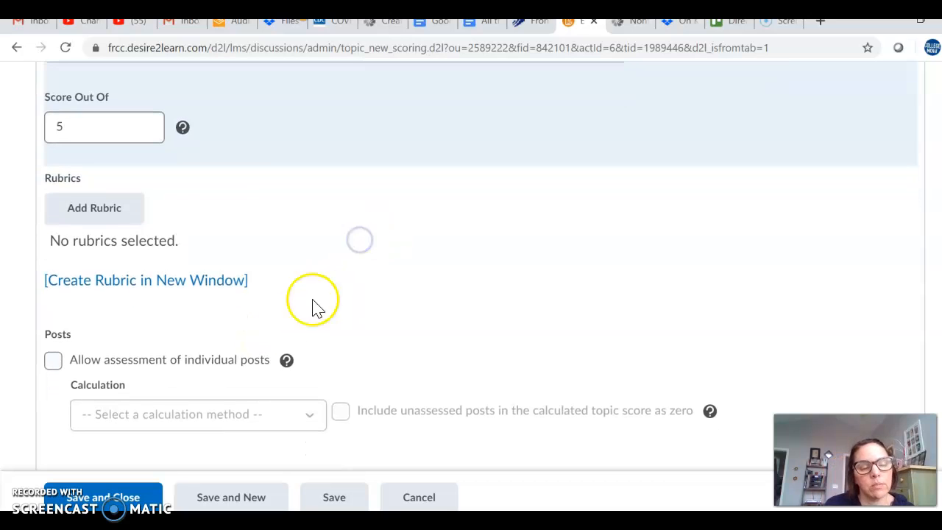
click(53, 360)
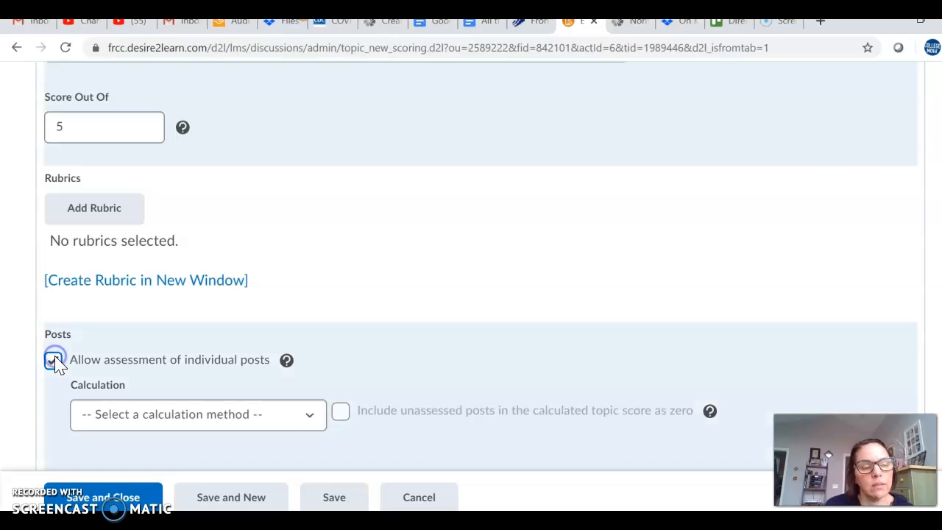
scroll(354, 279, down, 1)
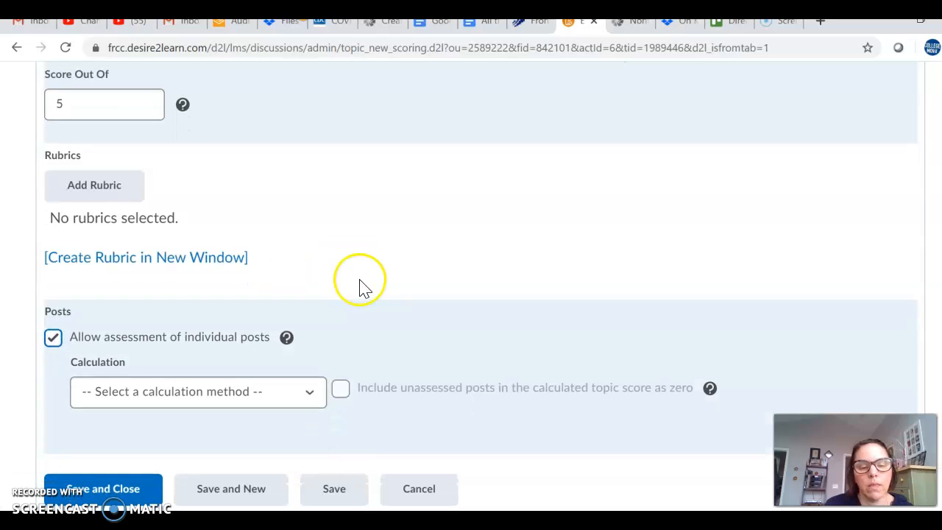
click(310, 398)
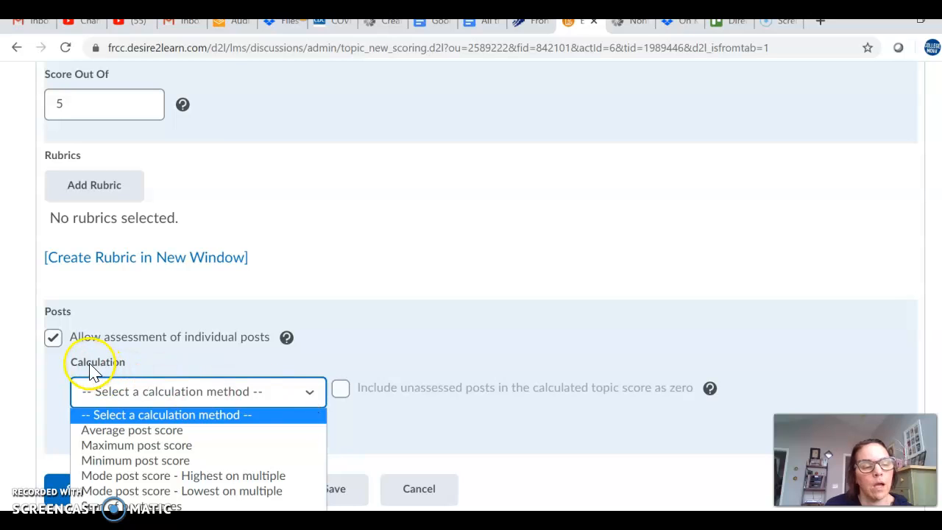
click(53, 337)
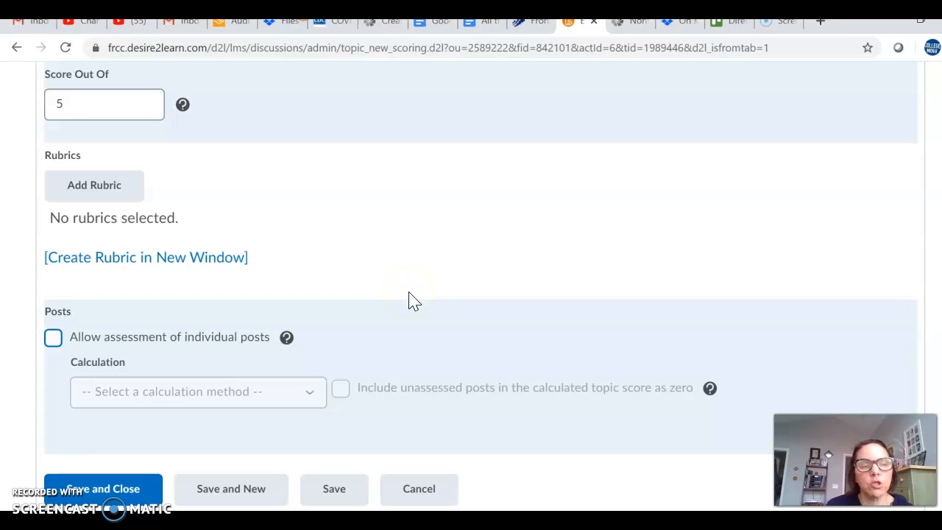
Save the topic's assessment settings and return to the discussions list.
scroll(412, 300, up, 2)
scroll(412, 301, down, 2)
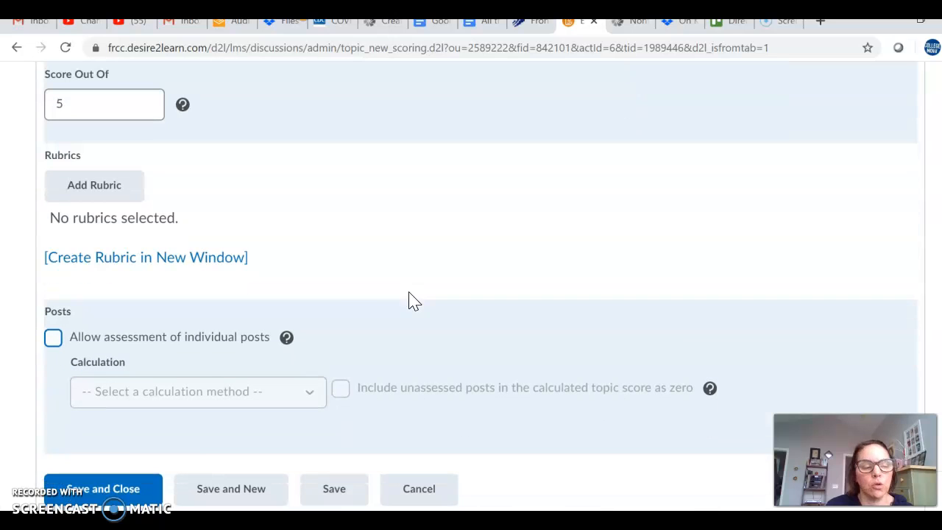
click(130, 495)
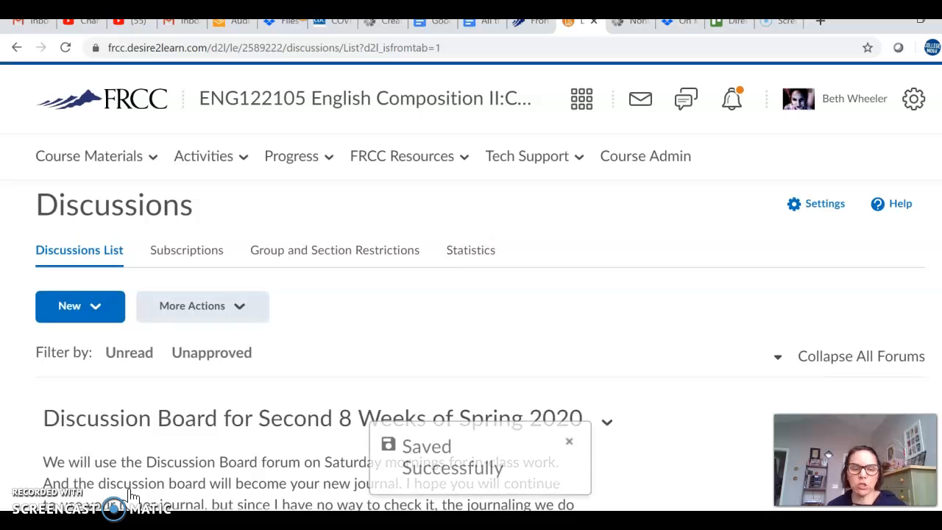
Open the "Questions about Online ENG 122" topic from the discussions list and view its student threads.
right_click(421, 314)
click(330, 356)
scroll(331, 357, down, 5)
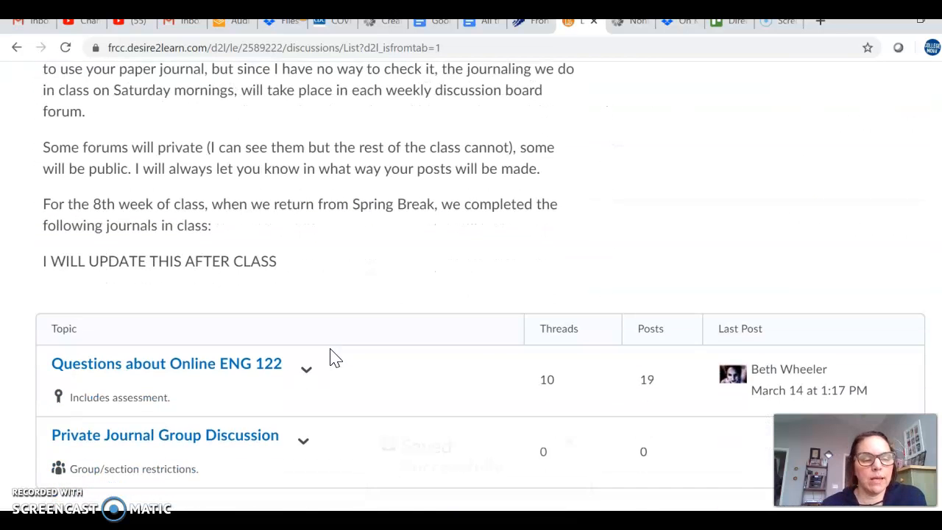
click(249, 368)
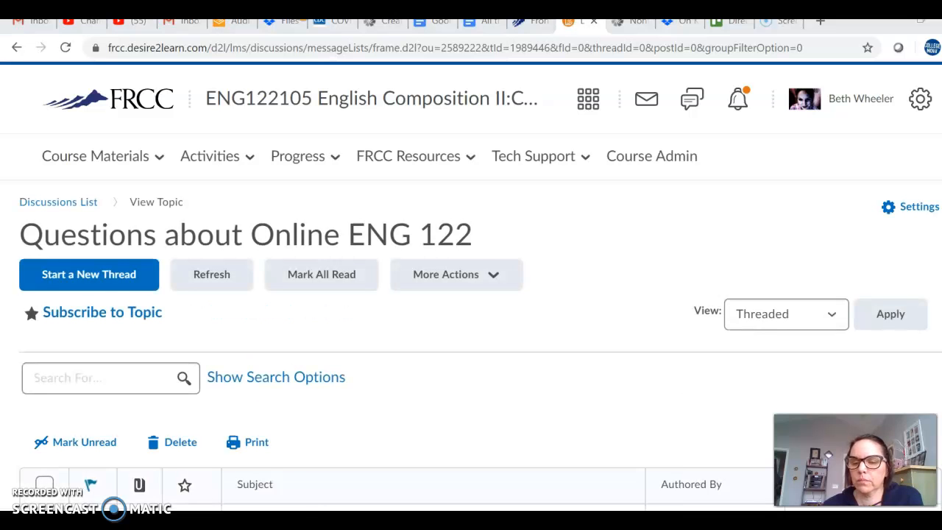
scroll(375, 445, down, 4)
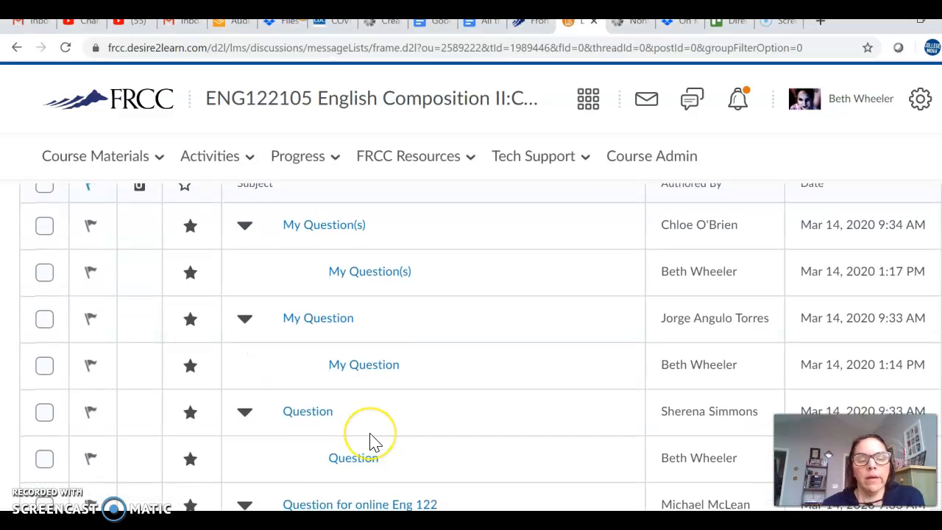
scroll(372, 442, up, 1)
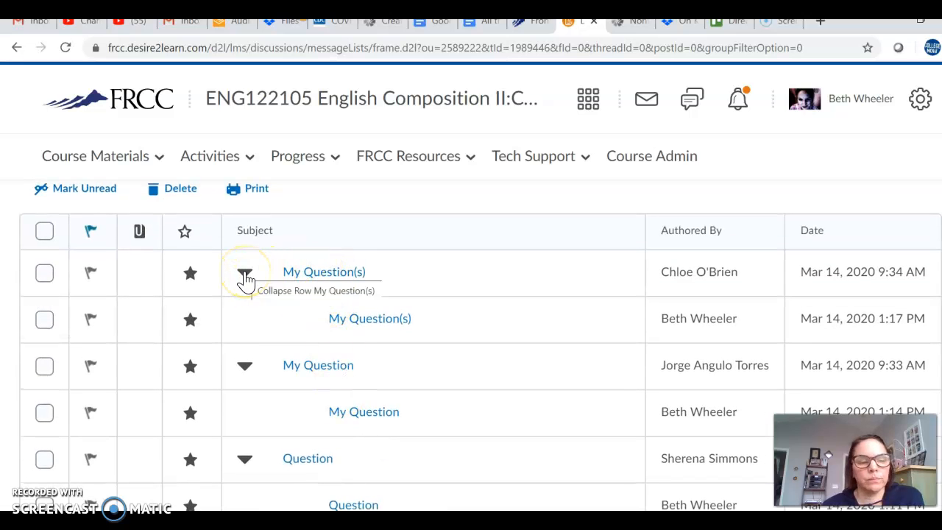
Open the first student's "My Question(s)" post and bring up its topic assessment.
click(321, 275)
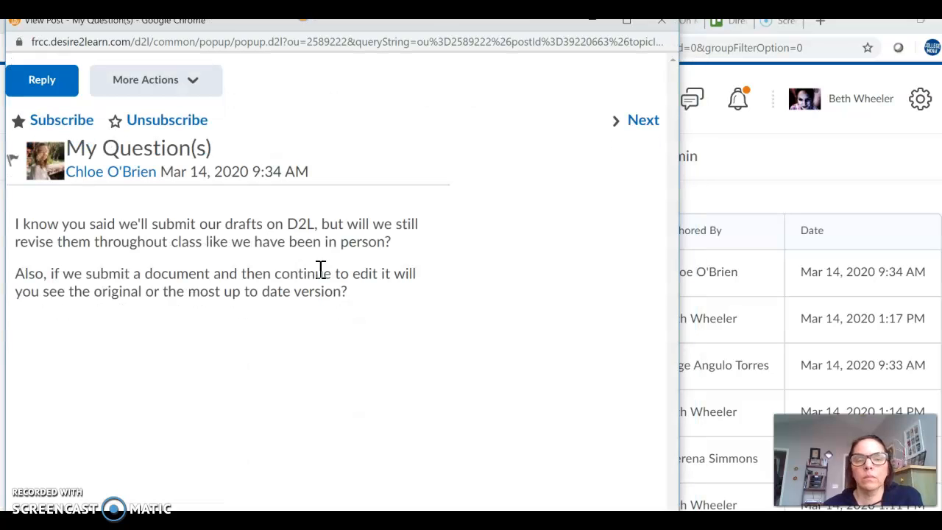
click(193, 81)
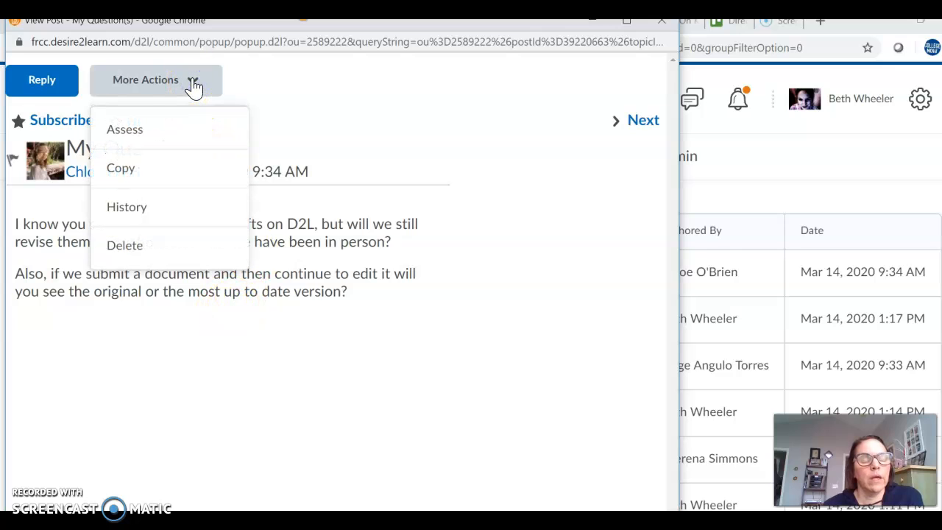
click(137, 138)
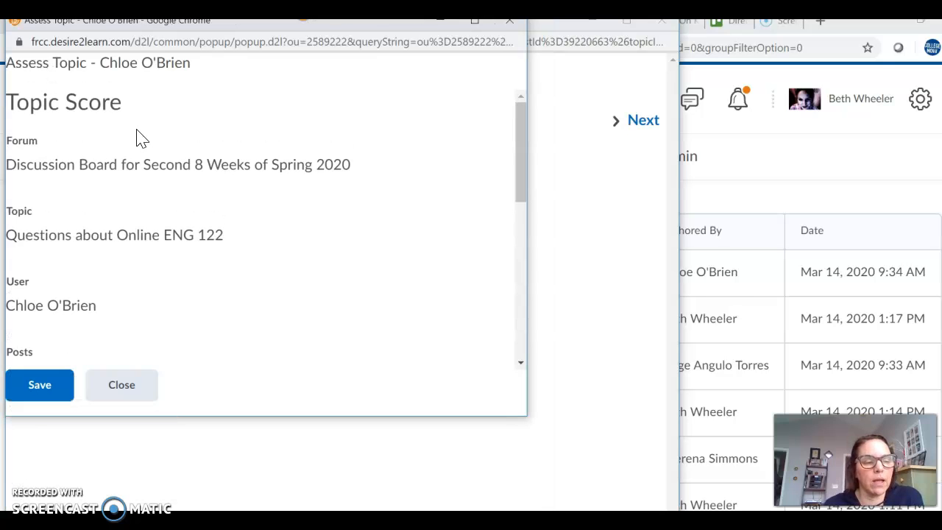
Examine the score, publishing and feedback fields in the student's topic assessment.
scroll(227, 236, down, 3)
right_click(242, 222)
click(88, 231)
scroll(190, 224, down, 3)
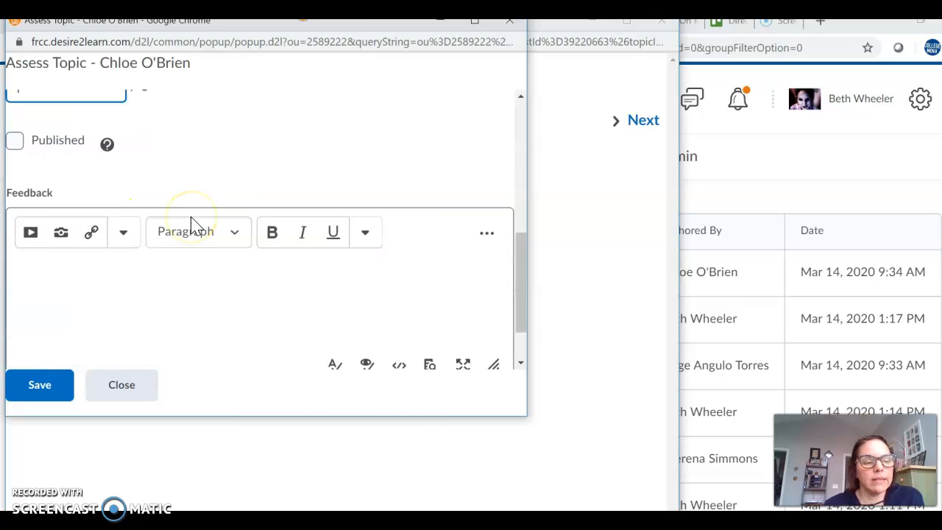
click(110, 235)
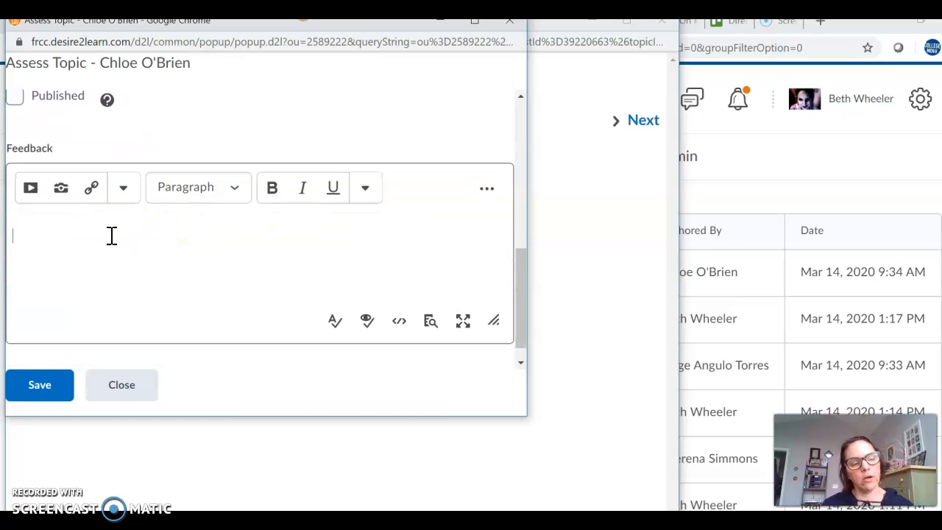
Close the student's topic assessment and the "My Question(s)" post to return to the thread list.
click(49, 400)
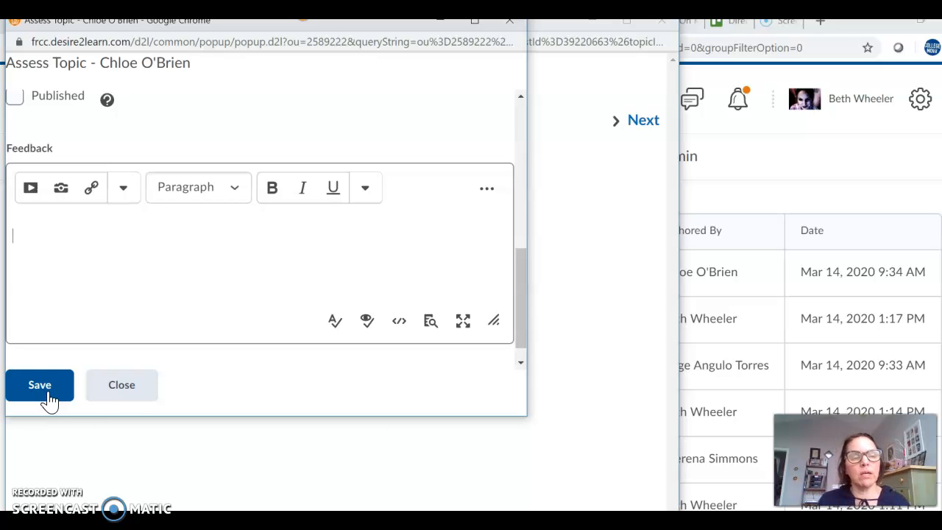
click(122, 286)
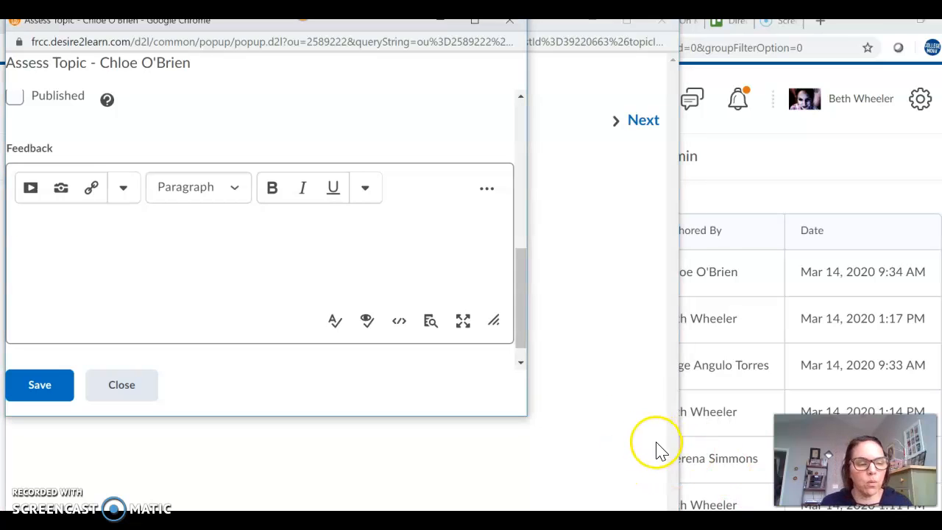
click(120, 388)
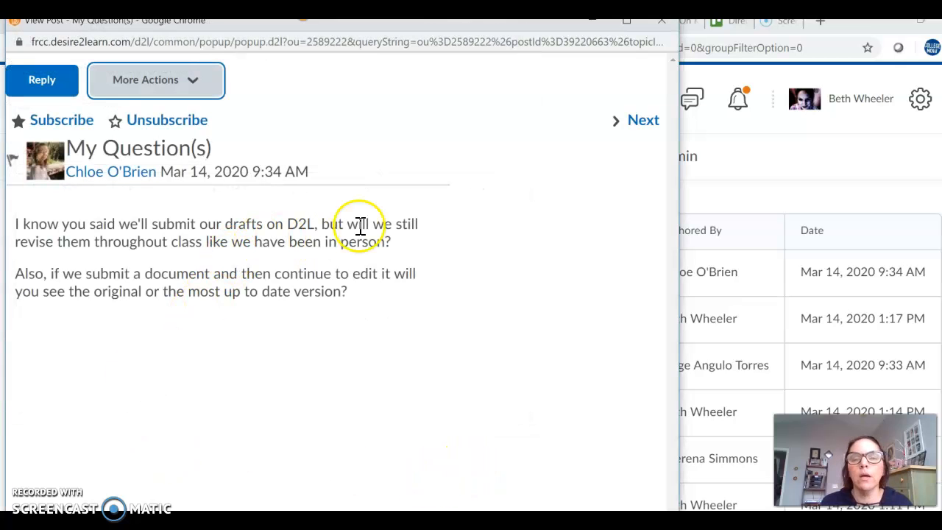
click(661, 33)
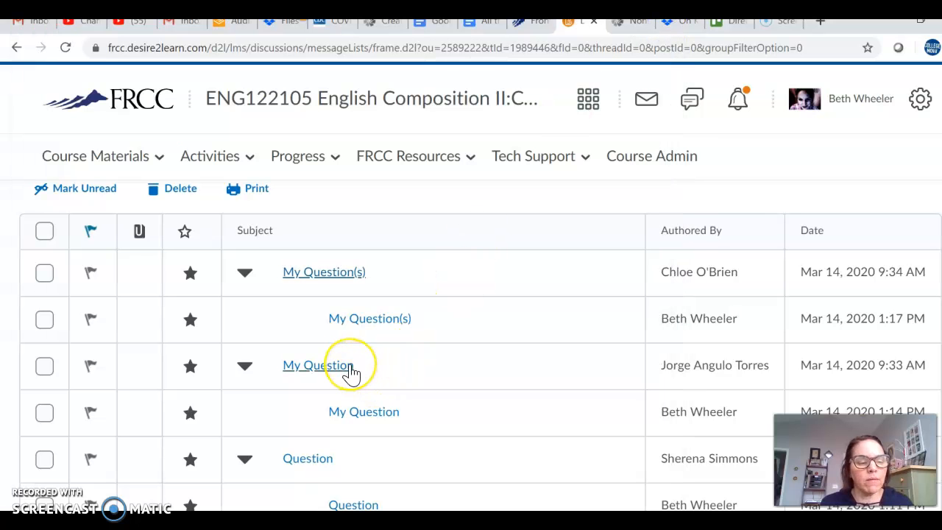